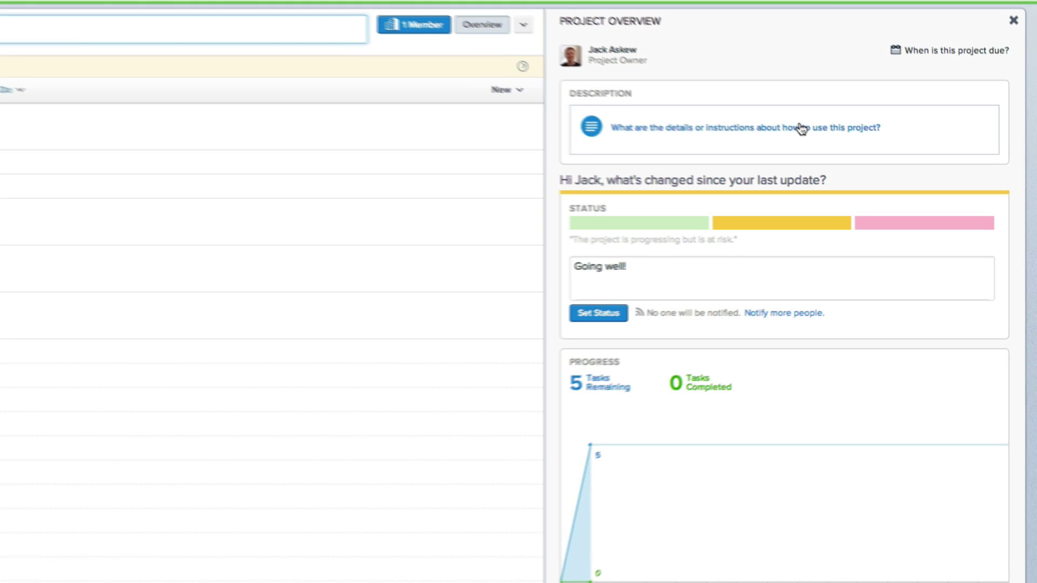
Step: Write 'New website' as the project description
click(877, 160)
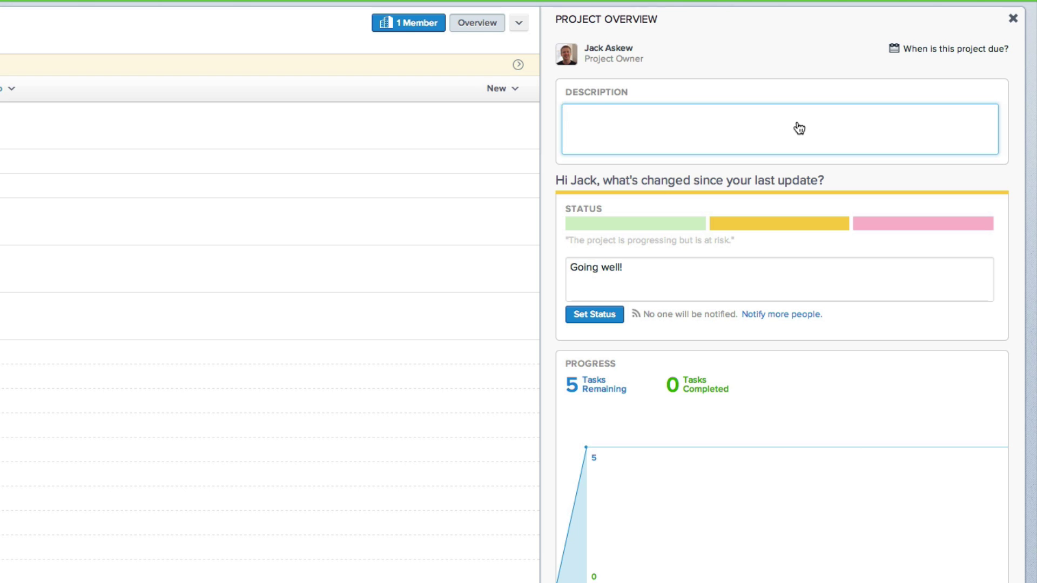
text(New website)
click(919, 92)
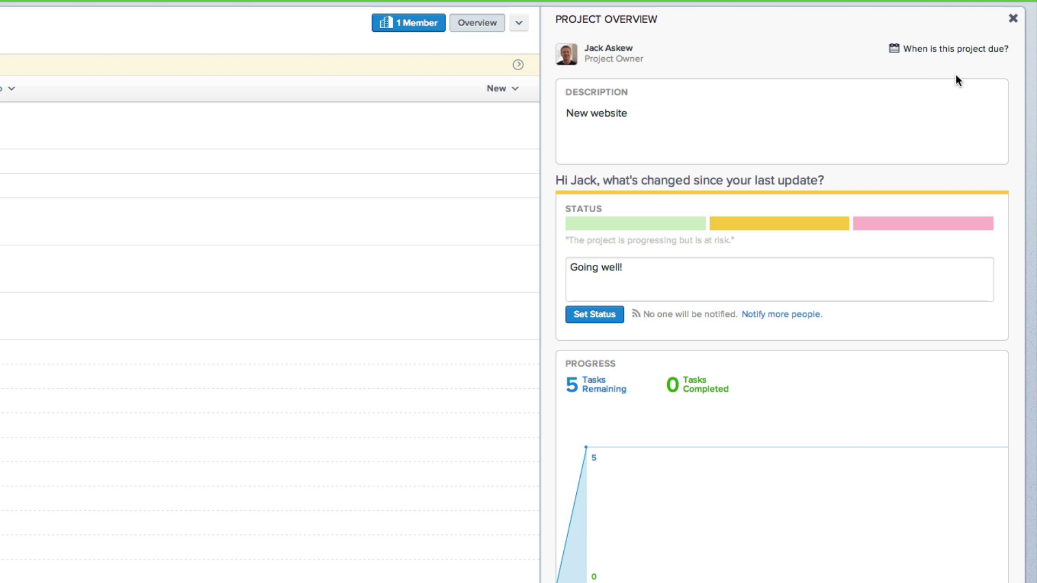
Step: Switch the project status to on track, then back to at risk
click(628, 223)
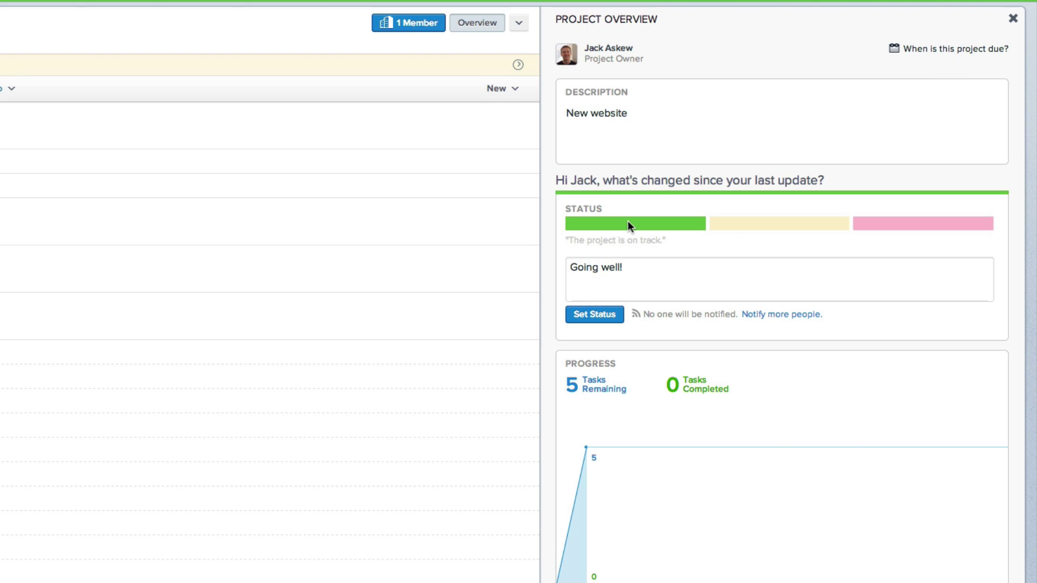
click(772, 226)
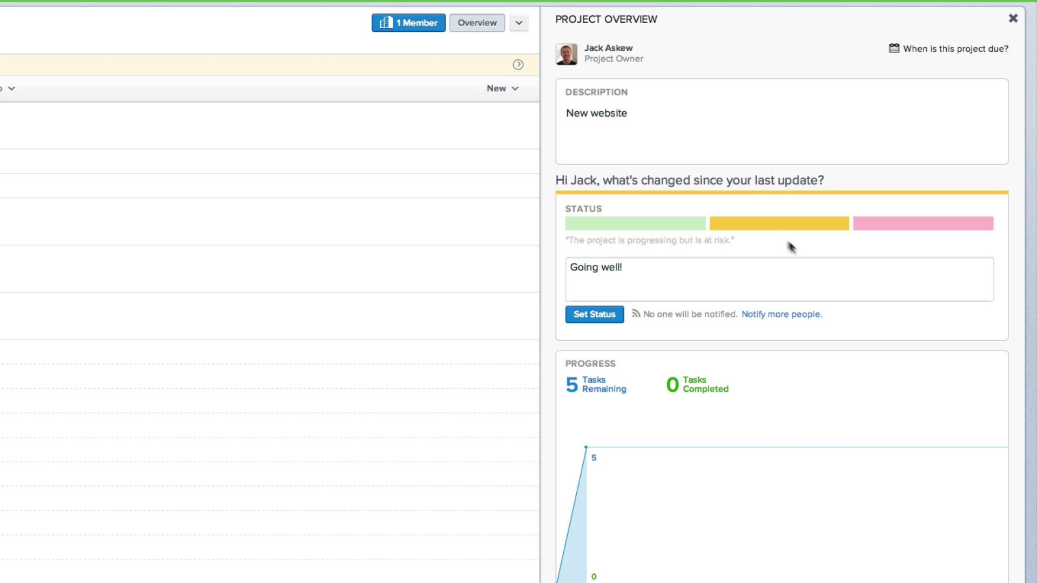
click(969, 53)
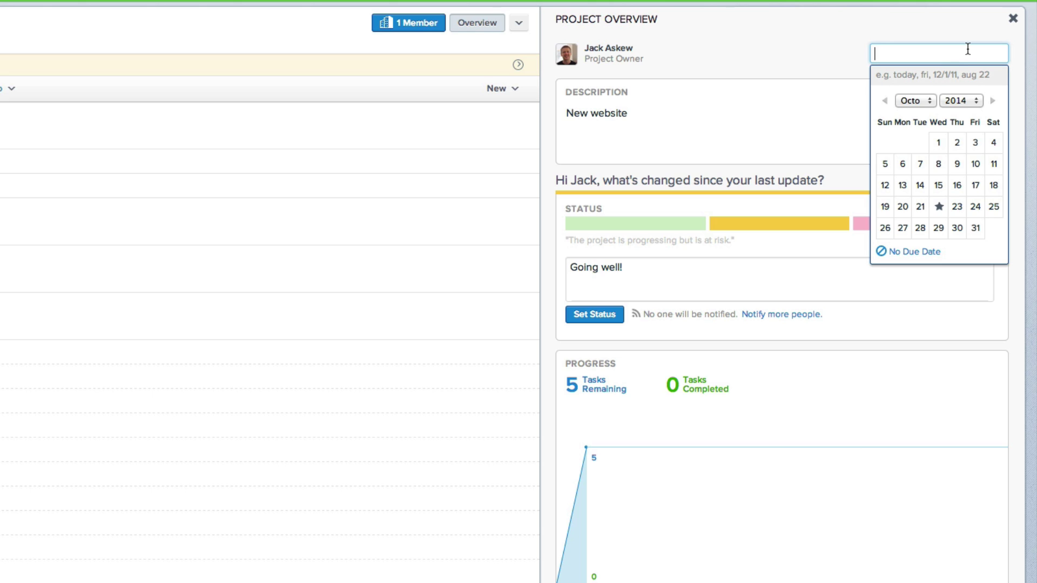
Step: Set the project due date to November 11 so it shows on the progress chart
click(919, 99)
click(918, 111)
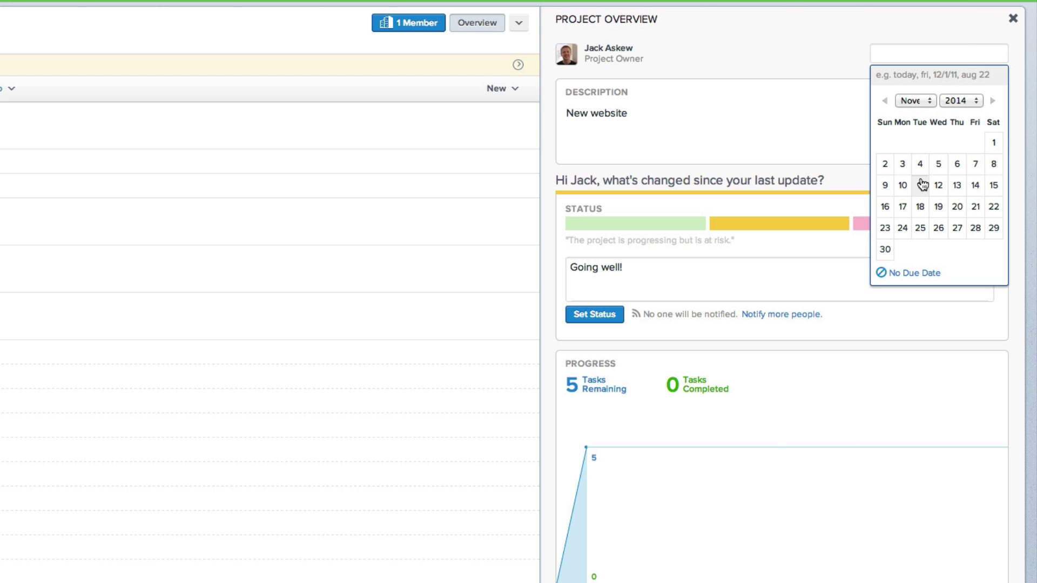
click(921, 185)
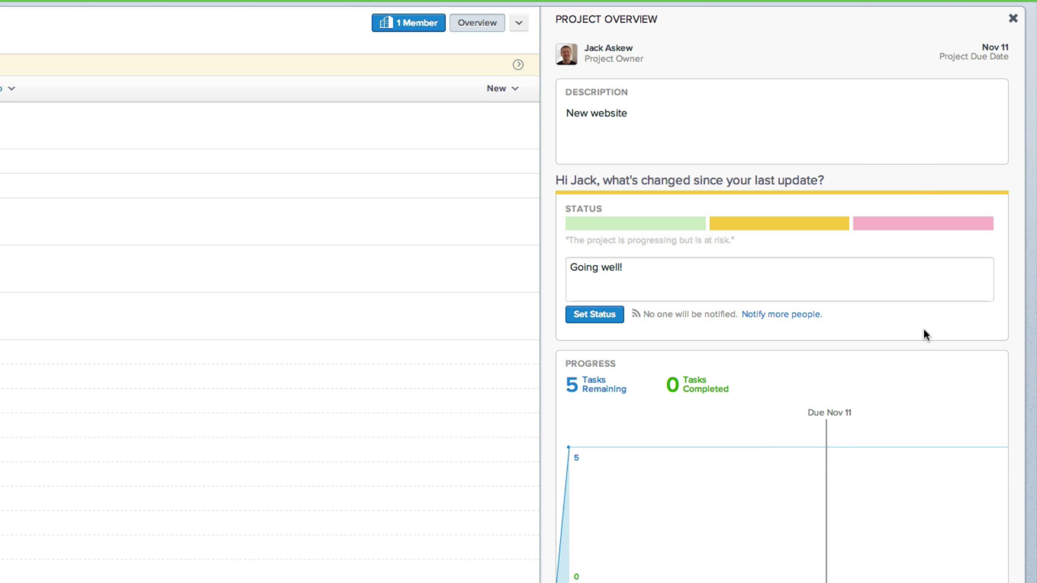
scroll(833, 396, down, 3)
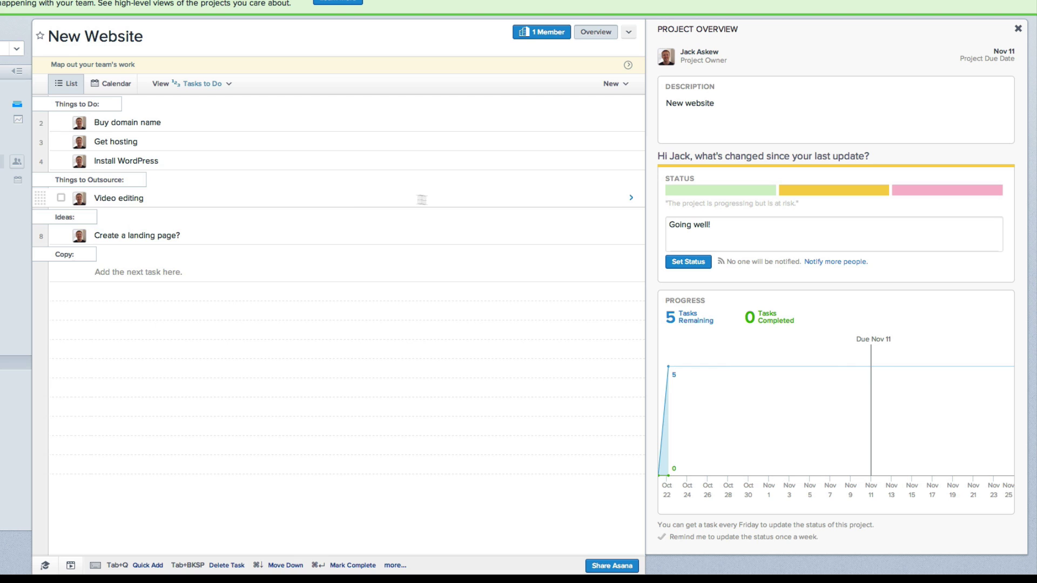
Step: Check the Things to Do, Things to Outsource and Ideas sections, then view Buy domain name
click(110, 104)
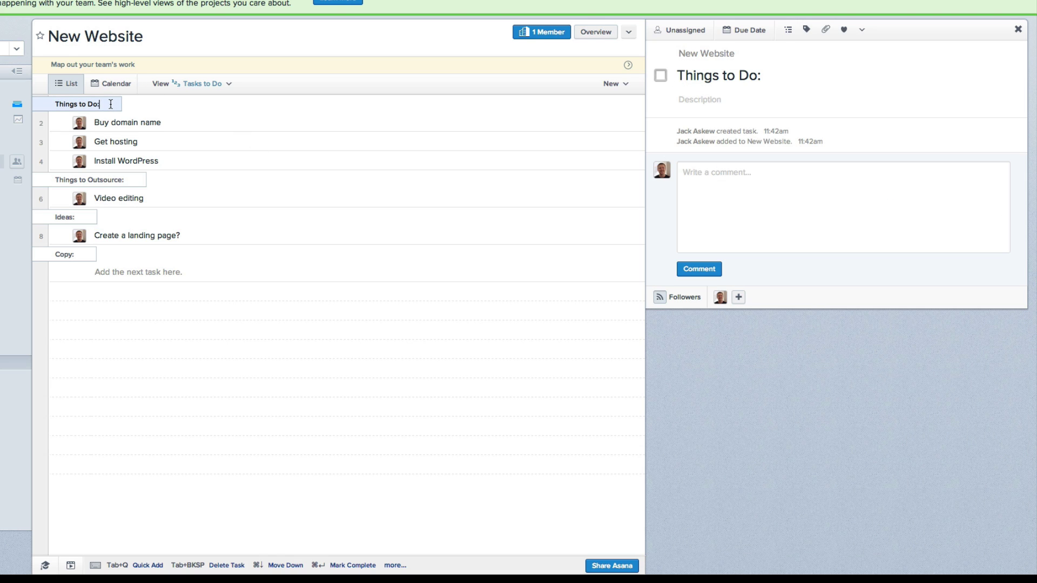
click(127, 179)
click(85, 218)
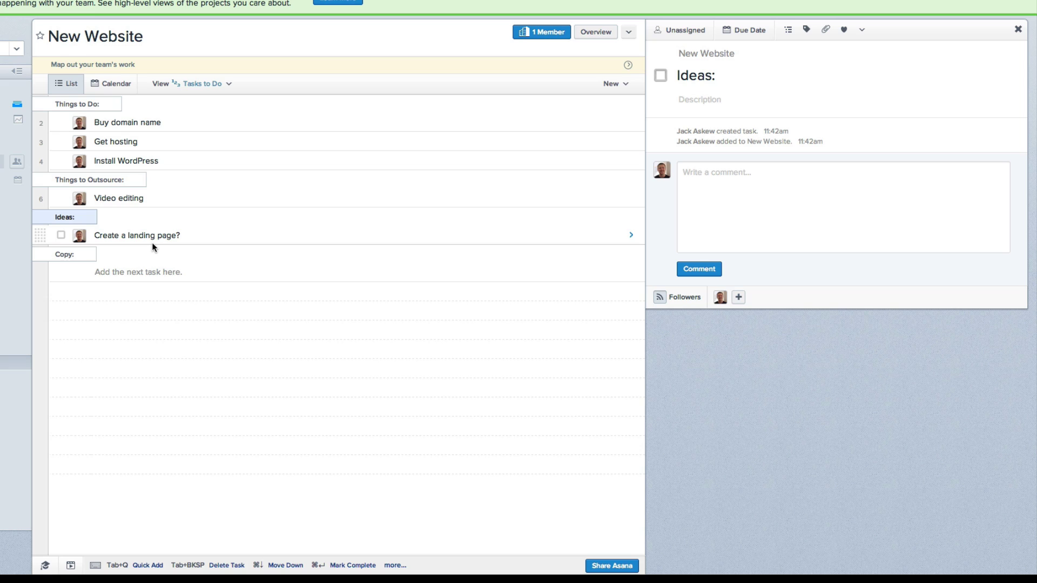
click(176, 124)
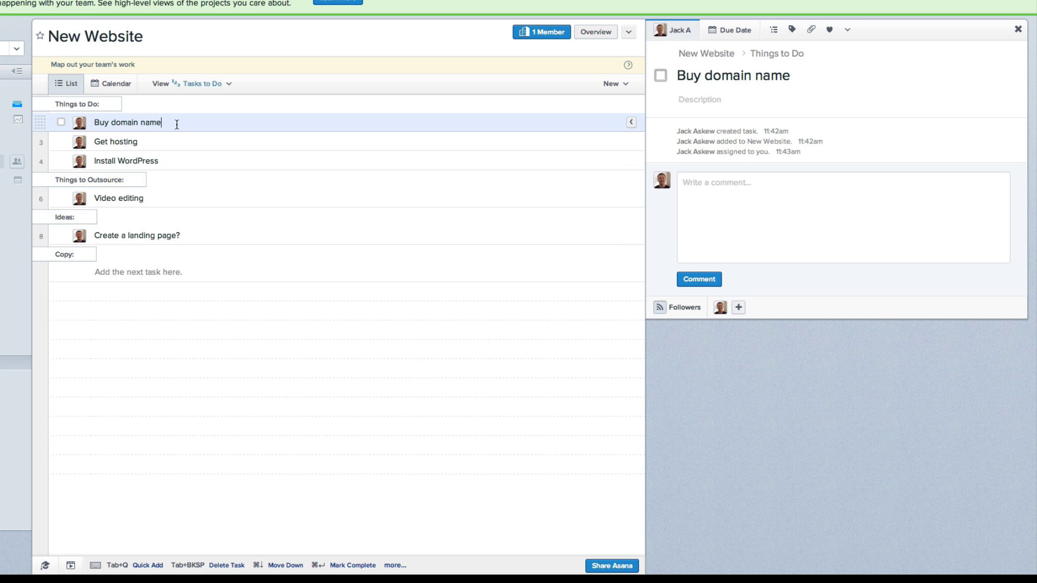
Step: Make Buy domain name due October 23 with subtask 'Come up with the name'
click(743, 32)
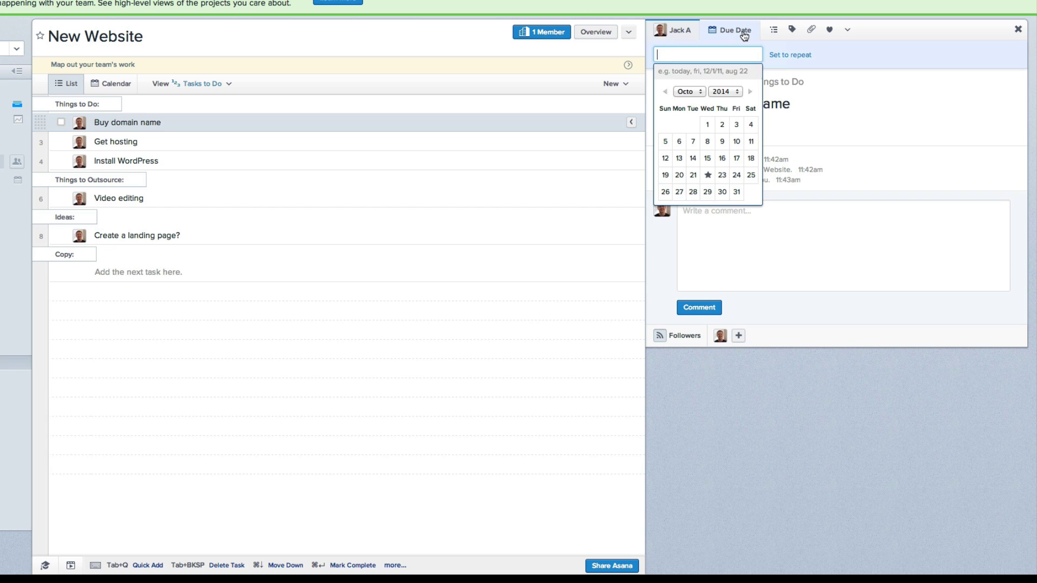
click(723, 175)
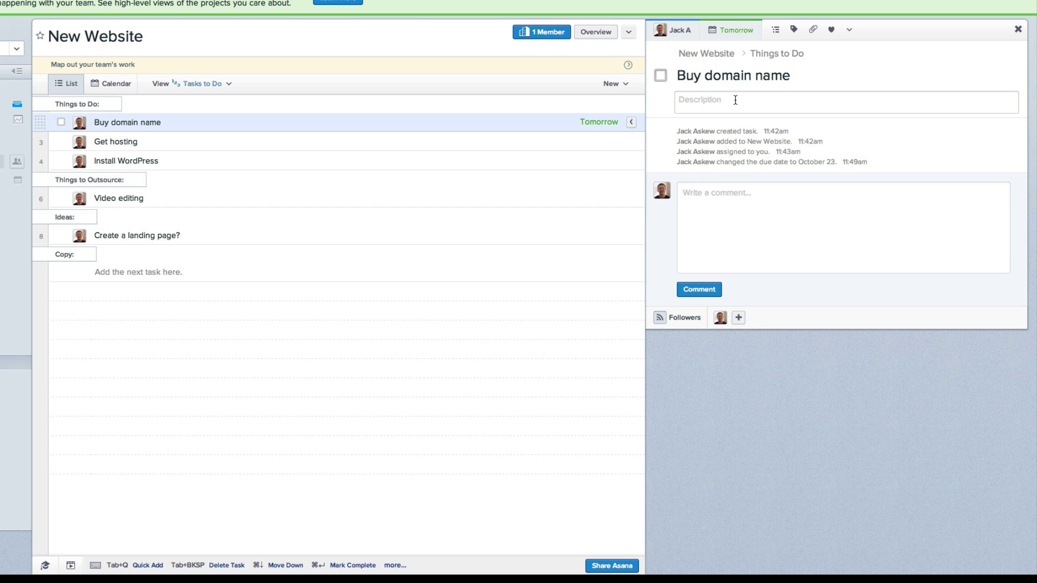
click(776, 29)
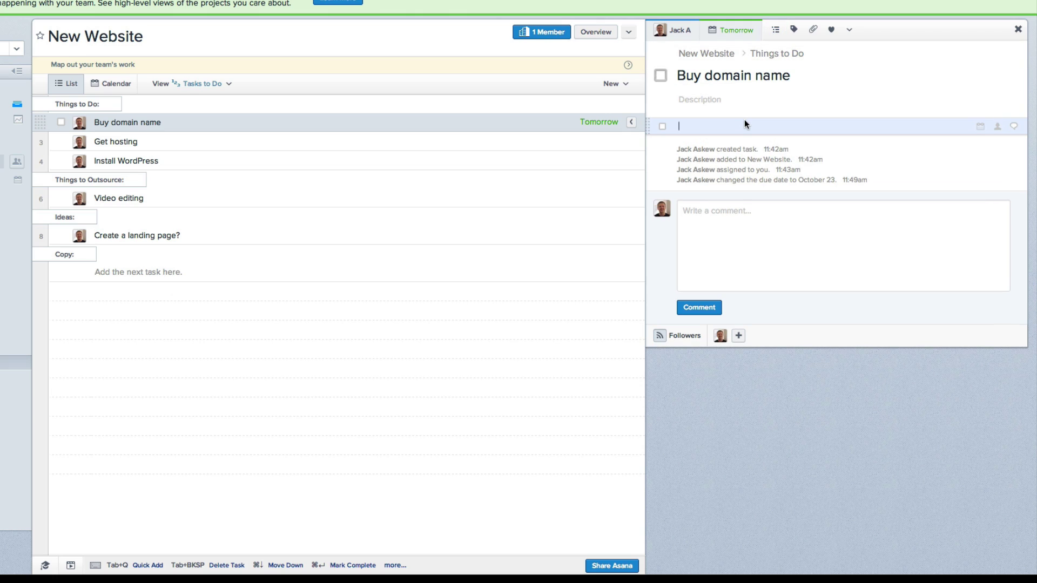
text(Come up with the name)
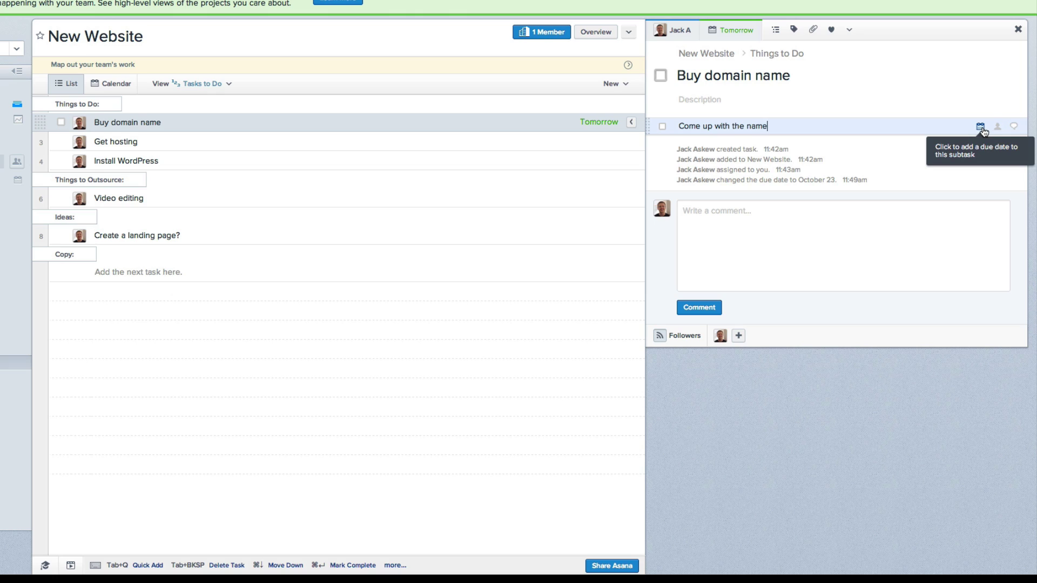
Step: Post the comment 'Use Godaddy' on Buy domain name
click(844, 255)
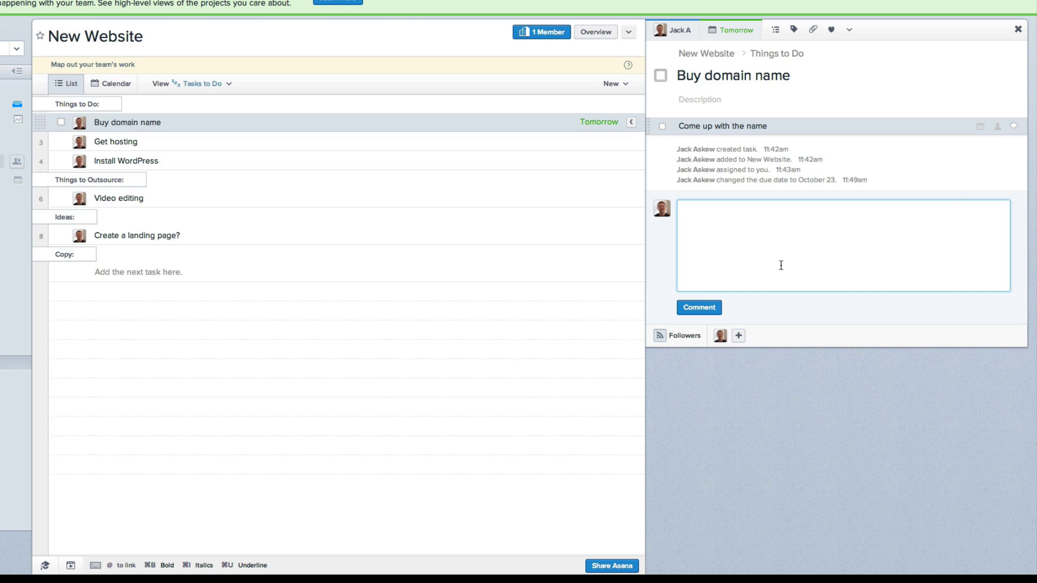
text(Use Godaddy)
click(700, 307)
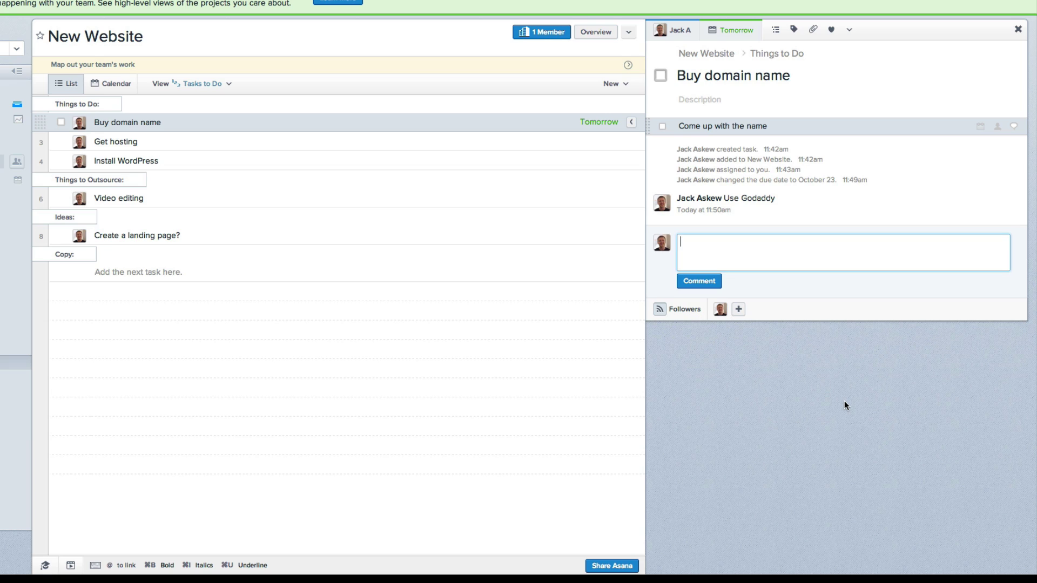
click(273, 123)
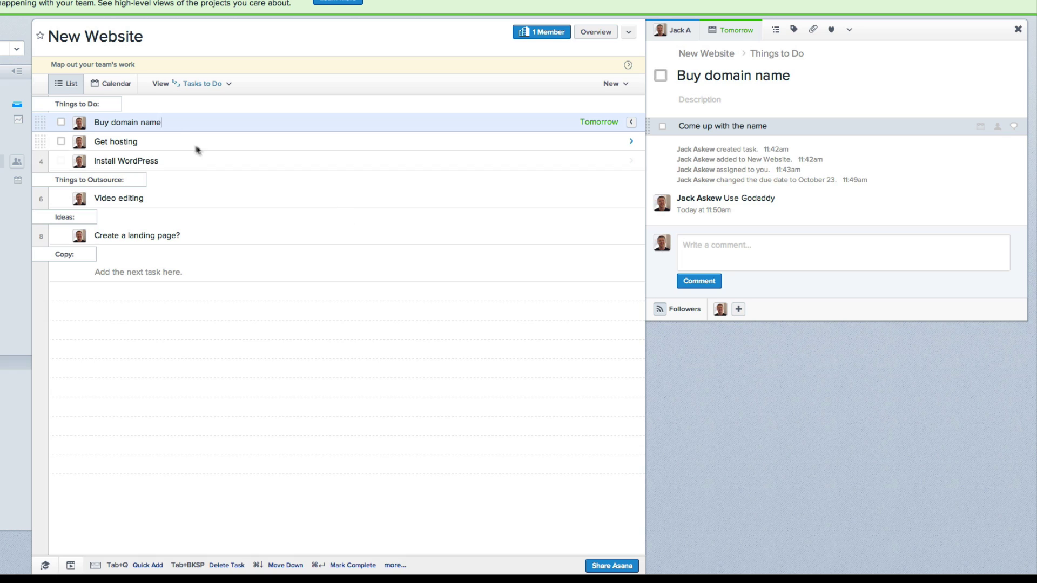
Step: Make Get hosting due October 23 and Install WordPress due October 24
click(174, 140)
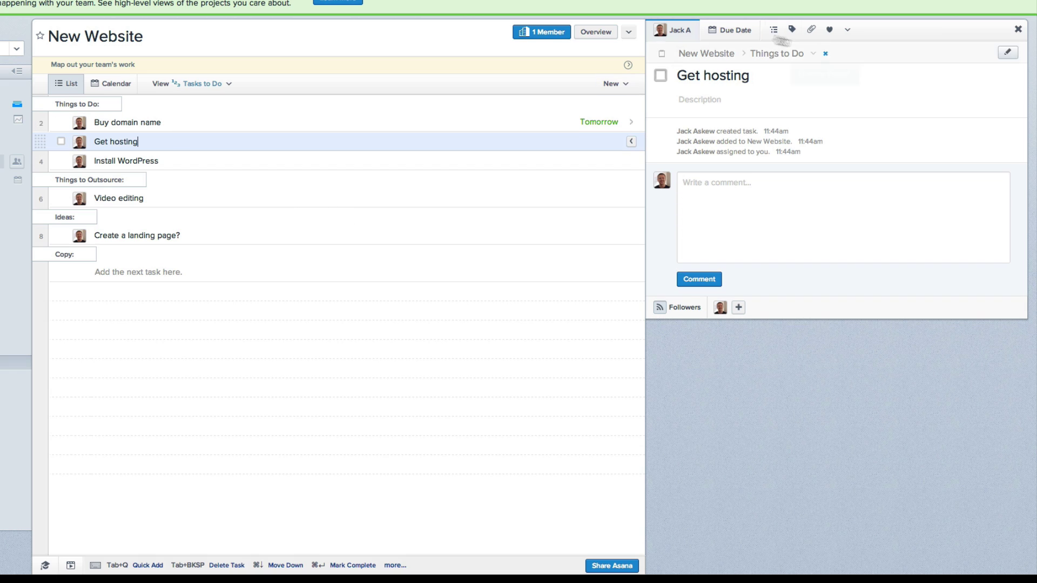
click(730, 30)
click(723, 177)
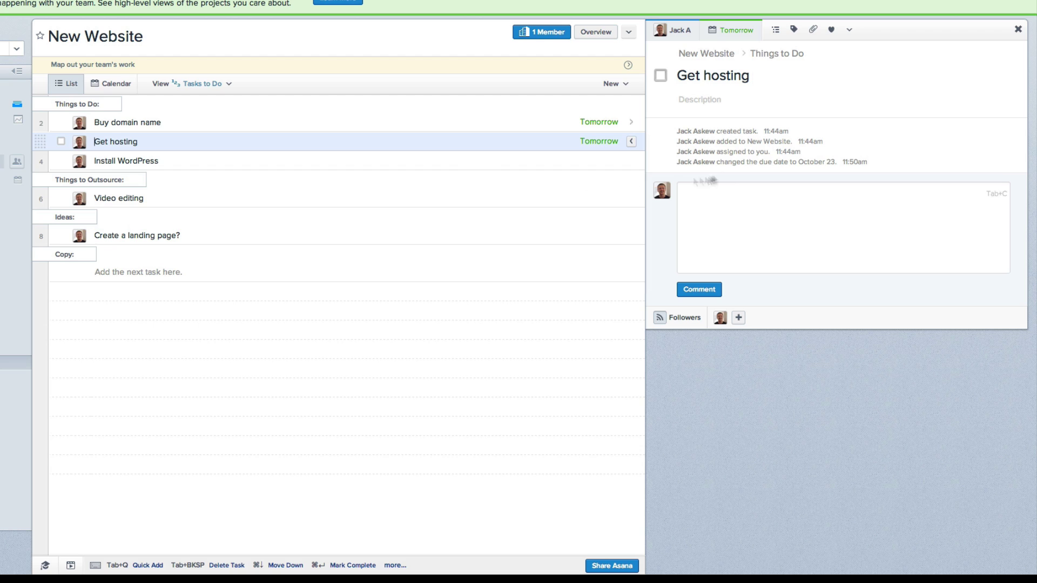
click(241, 161)
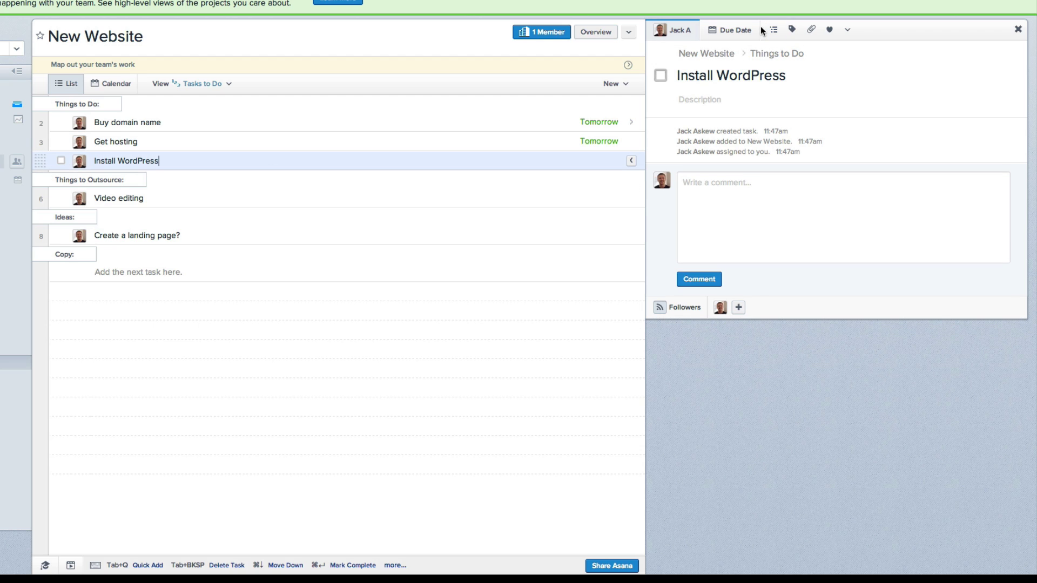
click(735, 31)
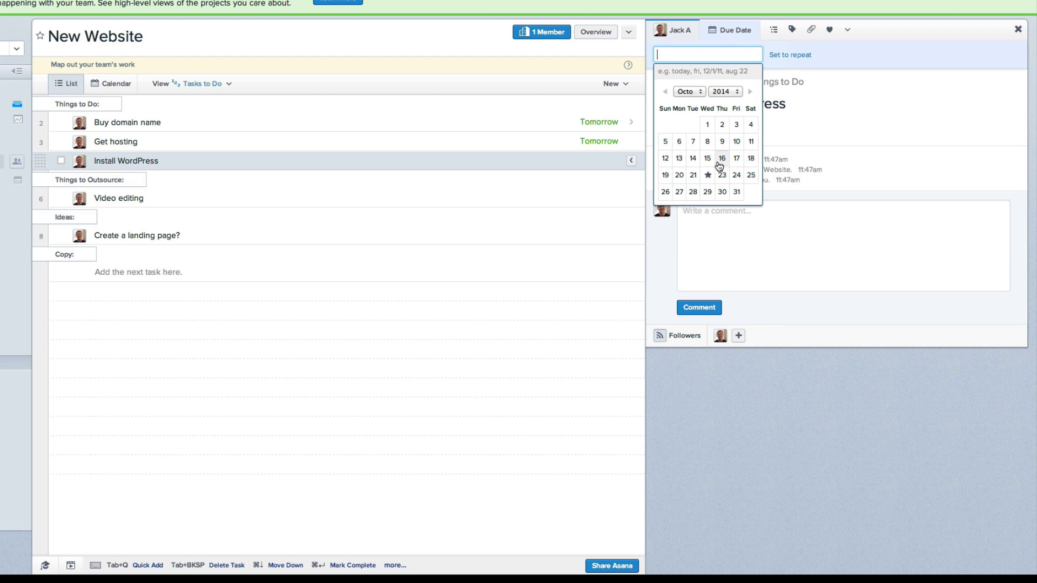
click(736, 175)
Step: Add a 'Buy theme' task below Install WordPress, assigned to yourself and due October 24
click(214, 154)
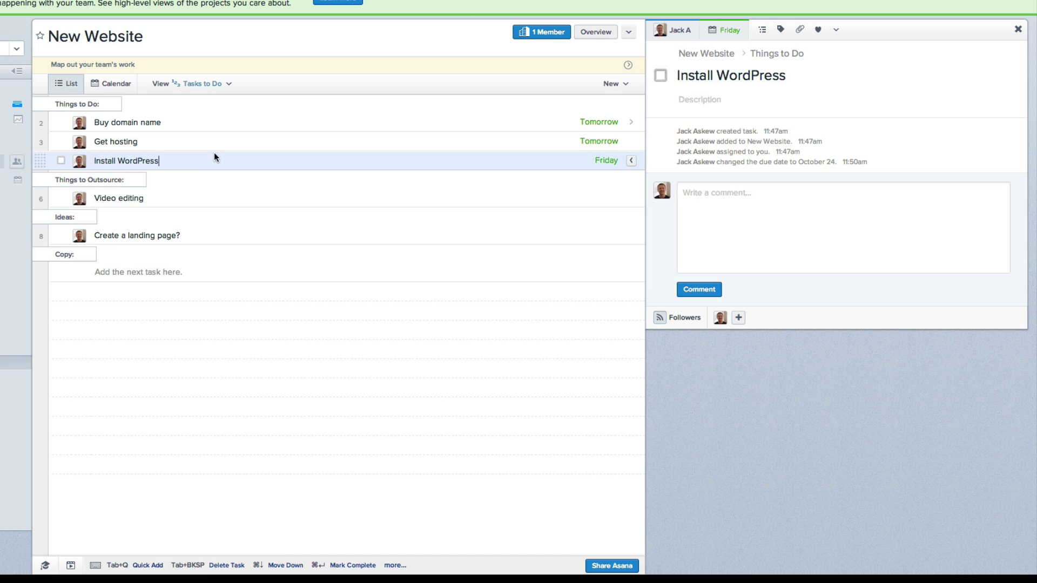
key(Return)
text(Buy theme)
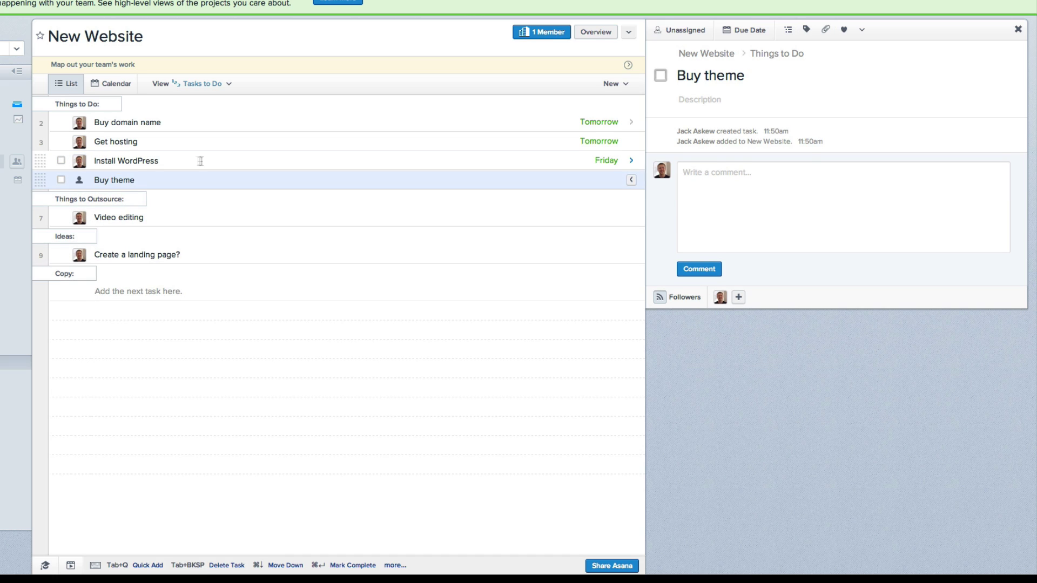
click(79, 180)
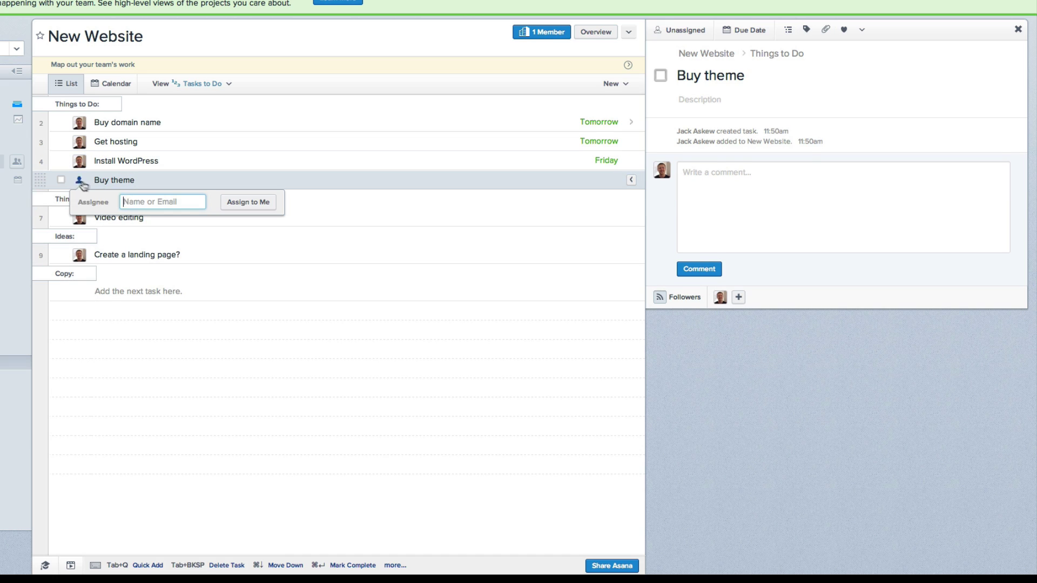
click(262, 203)
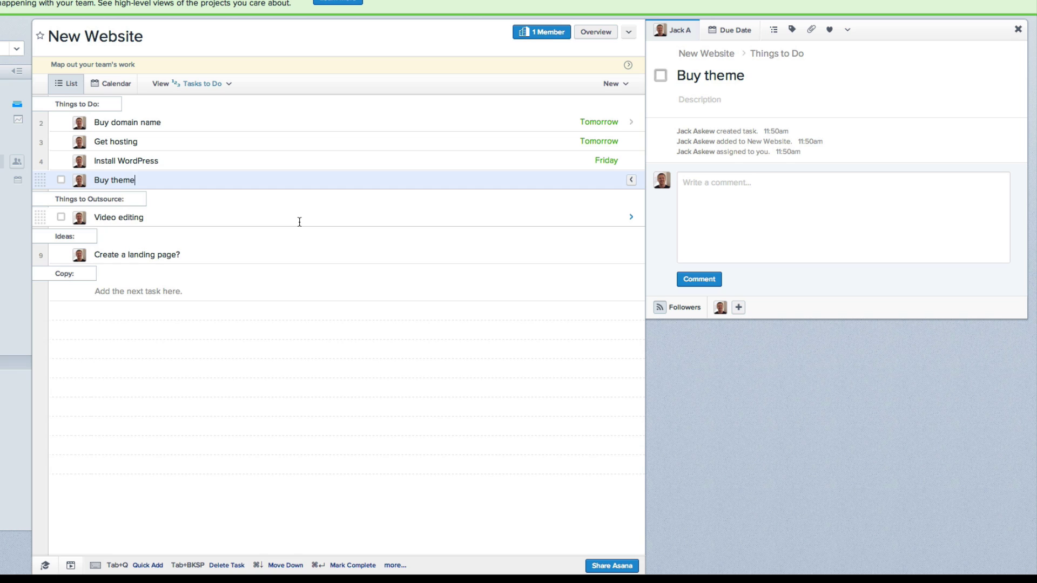
click(743, 30)
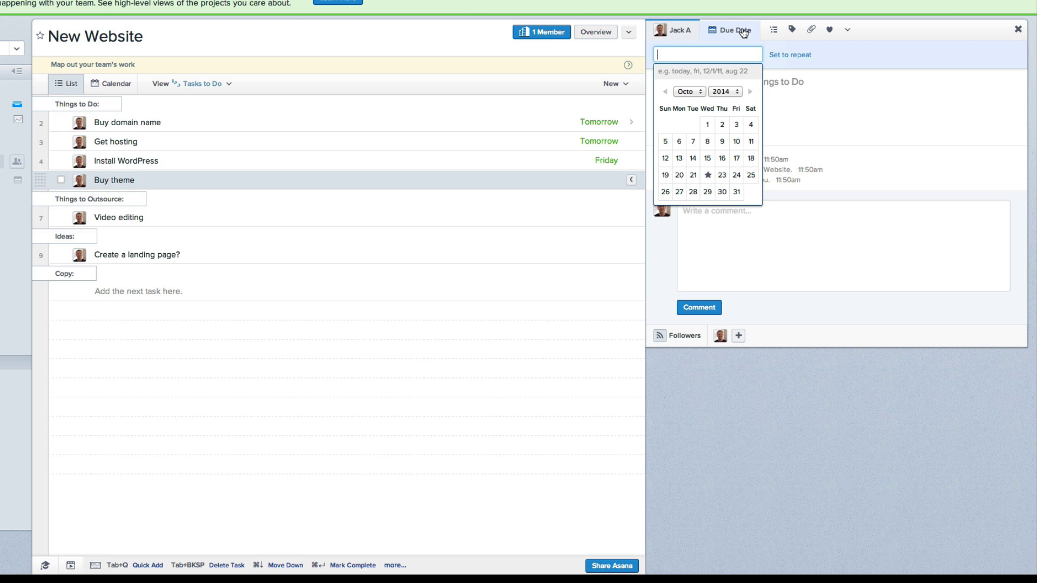
click(736, 176)
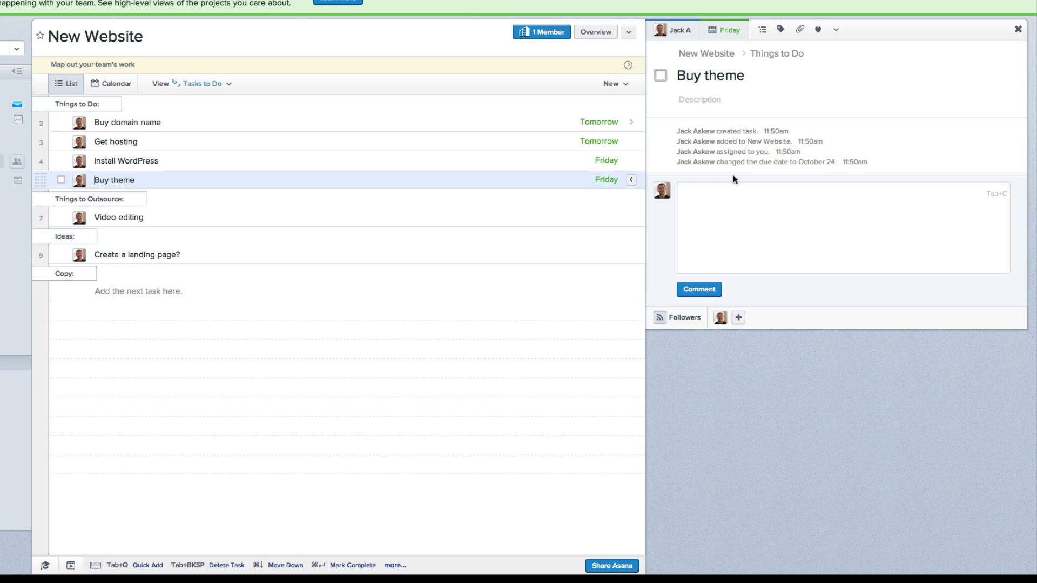
click(137, 202)
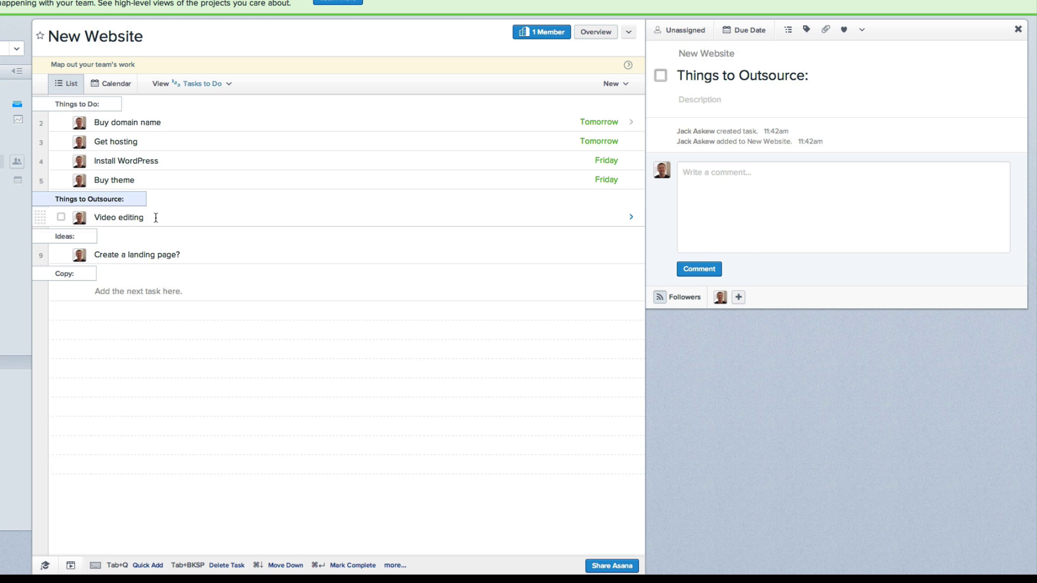
Step: Give Video editing the subtasks Use oDesk, Write description and Interview people
click(155, 218)
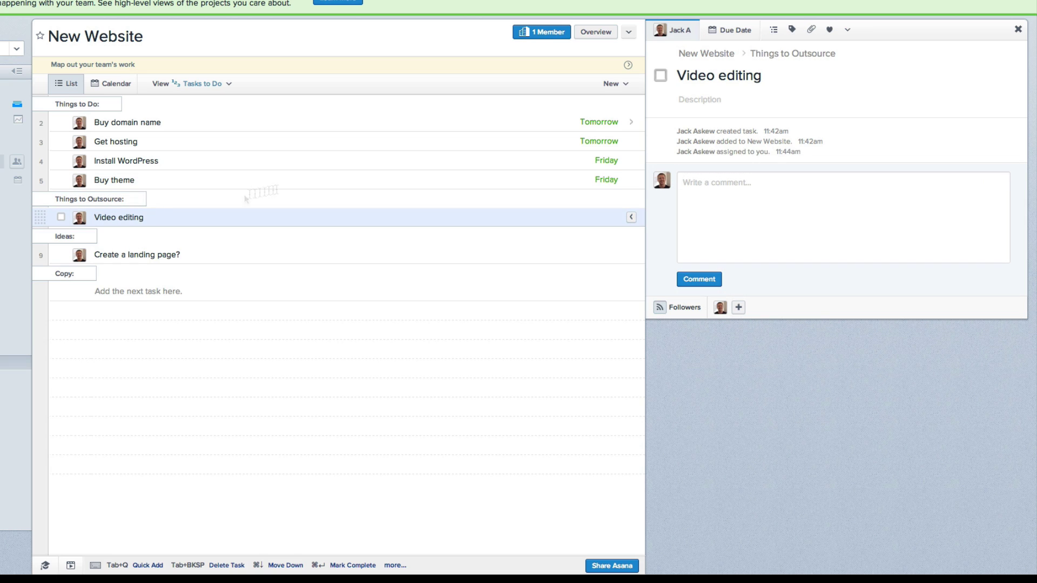
click(776, 32)
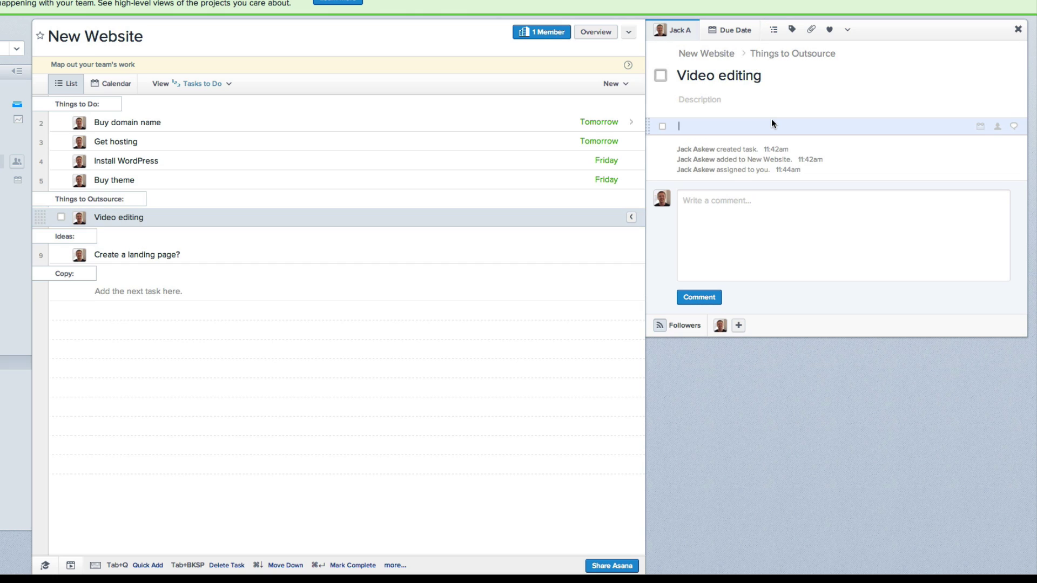
text(Use oDesk)
key(Return)
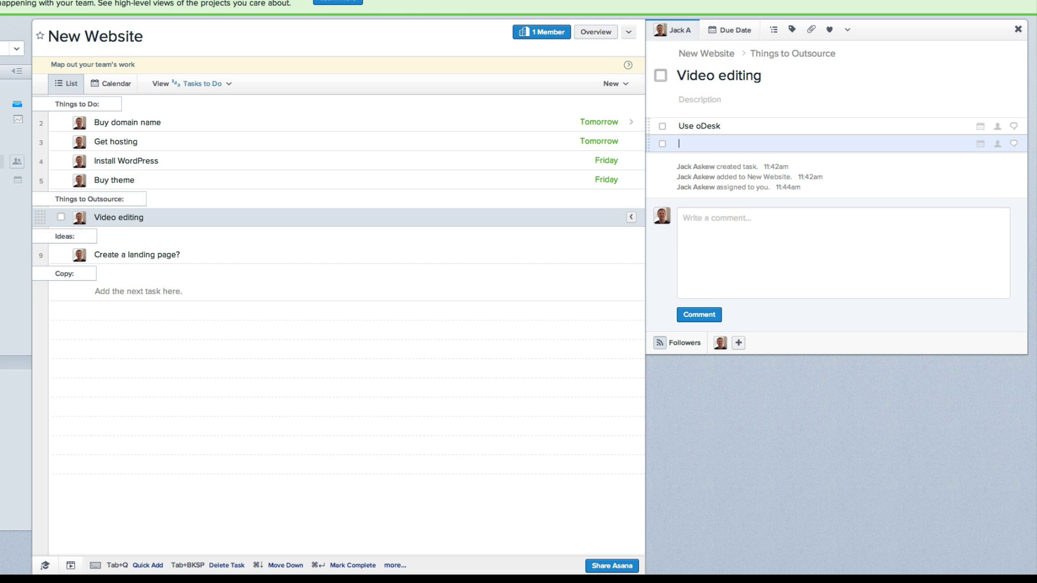
text(Write s)
text(escription)
key(Return)
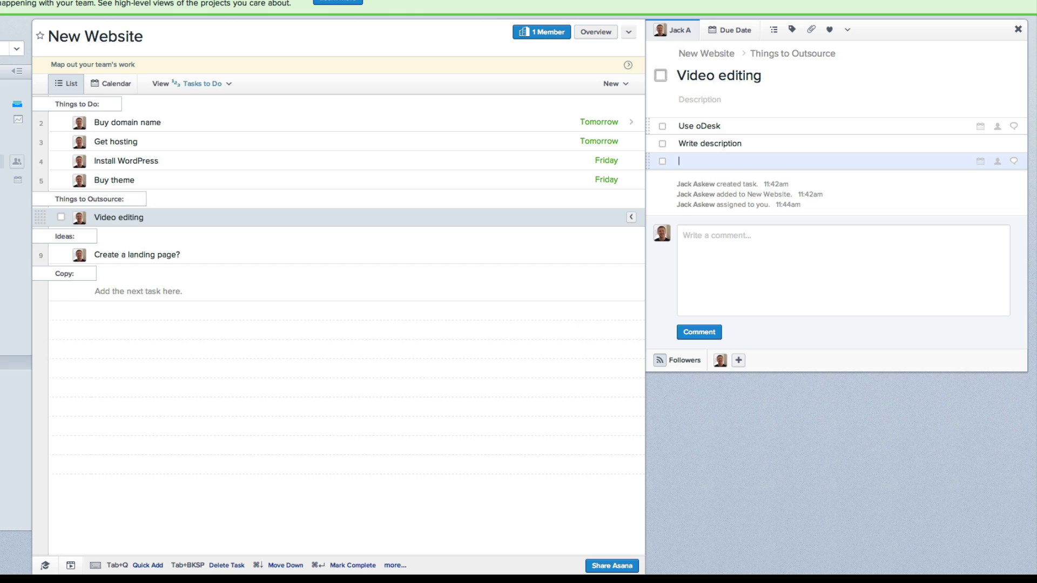
text(Interview people)
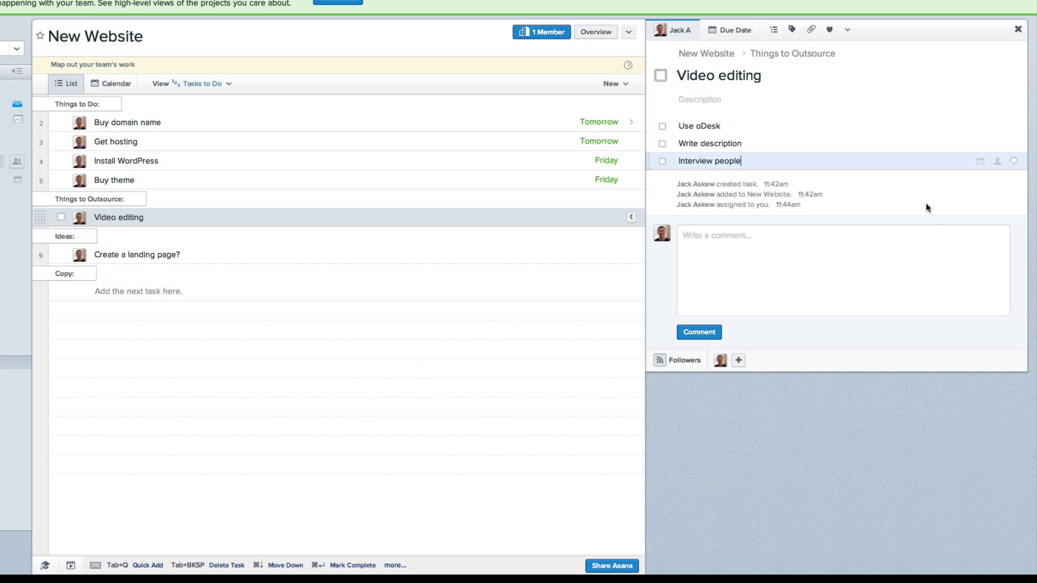
click(919, 226)
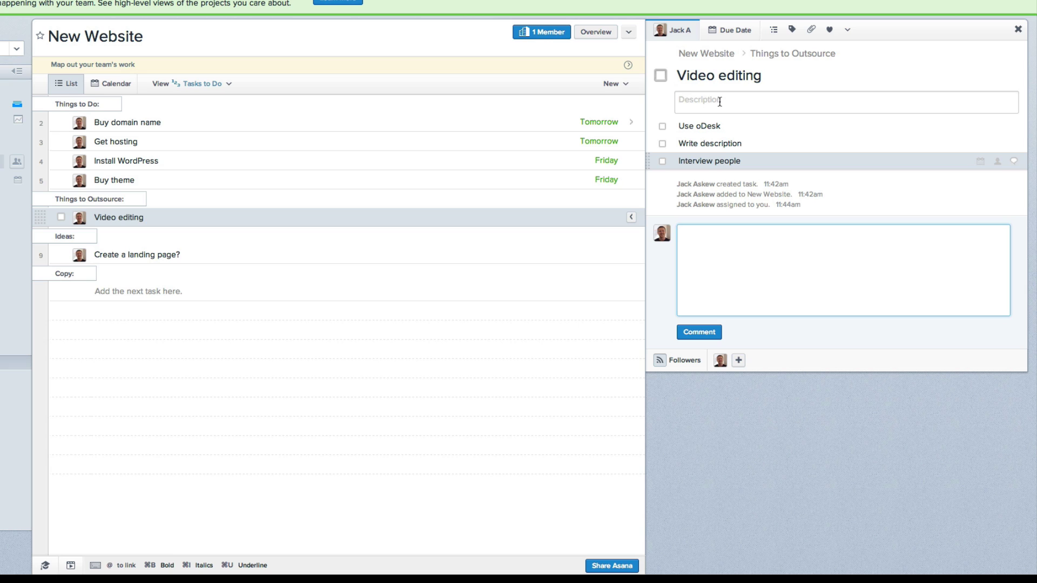
click(206, 252)
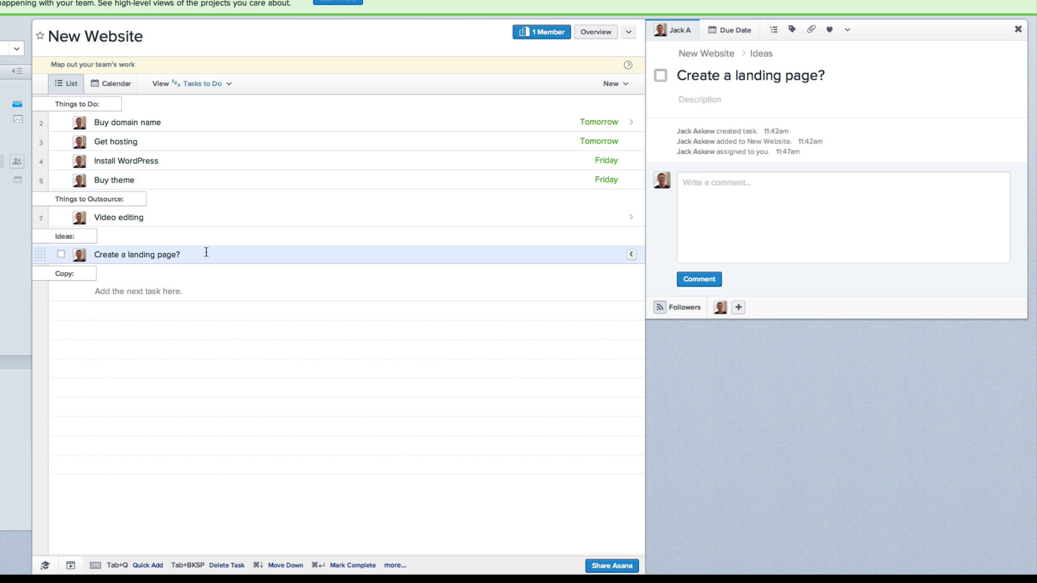
Step: Add 'Complete homepage copy' under Copy and assign it to yourself
click(138, 294)
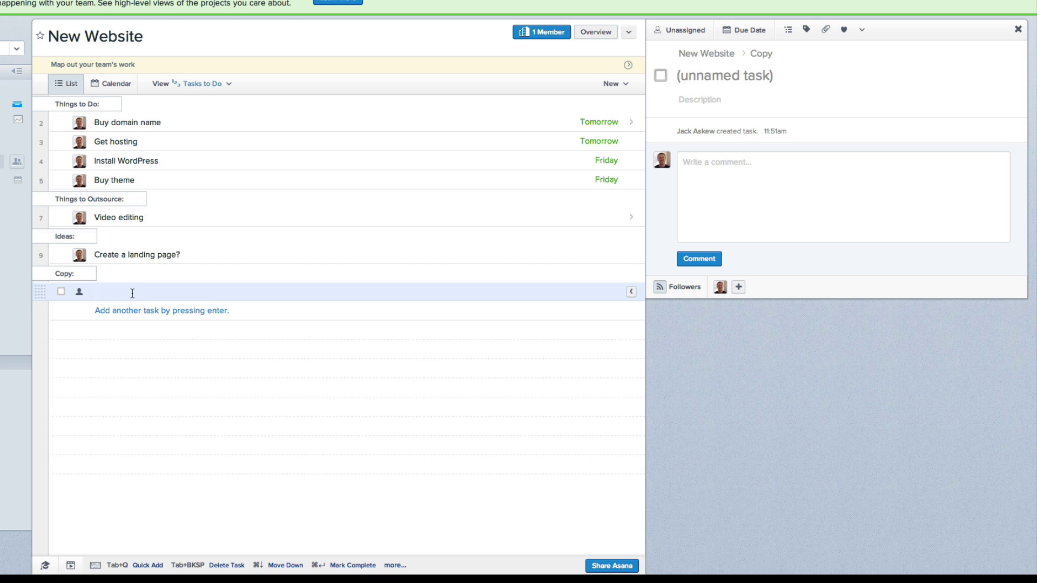
text(Complet)
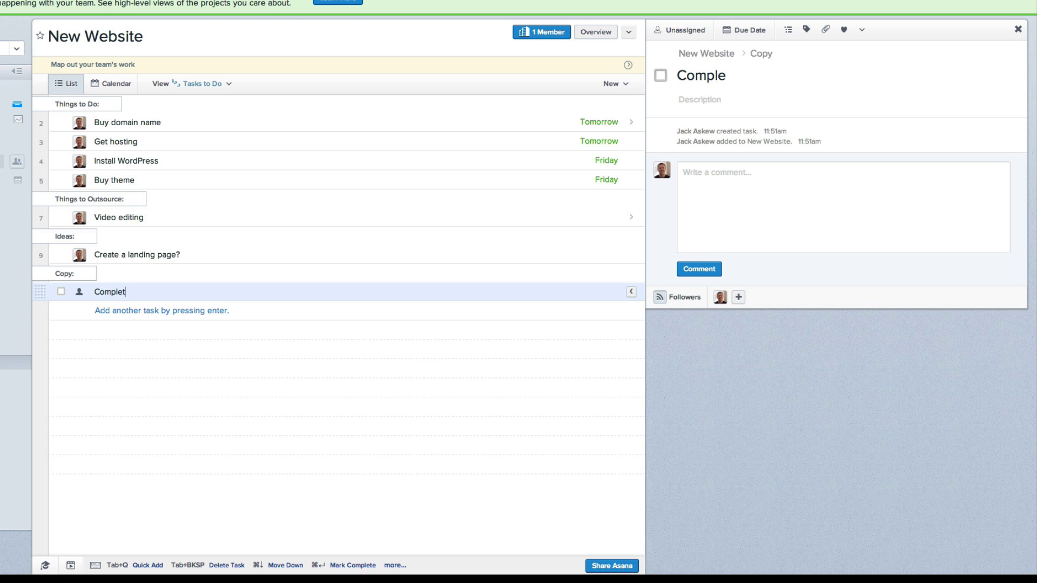
text(e homepage copy)
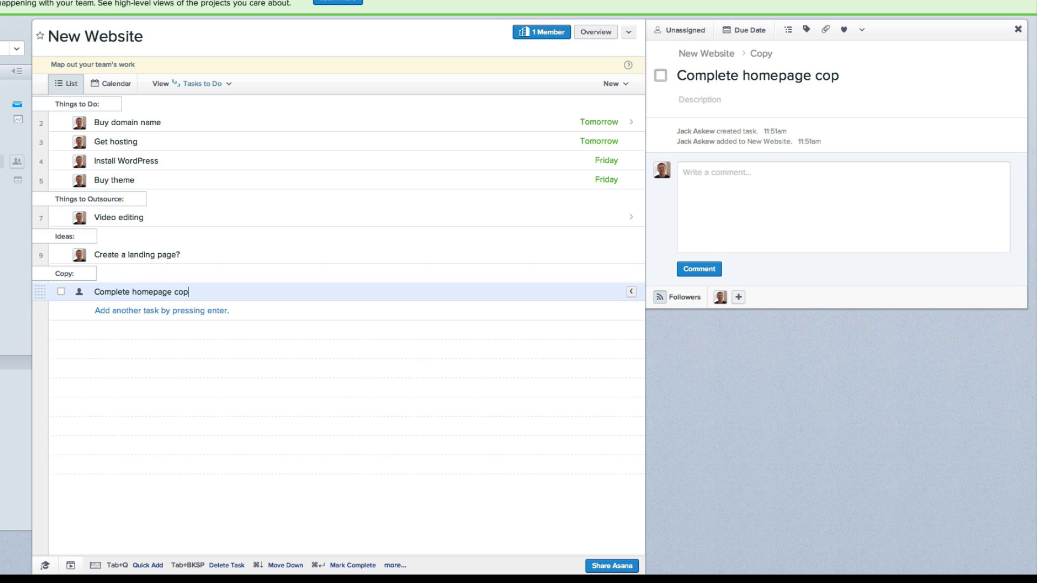
click(78, 294)
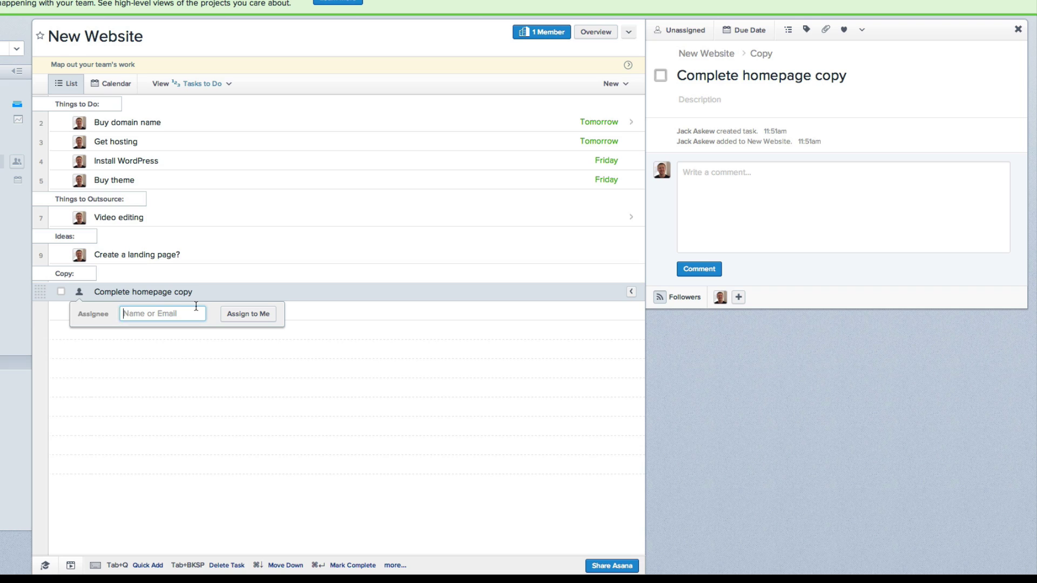
click(242, 320)
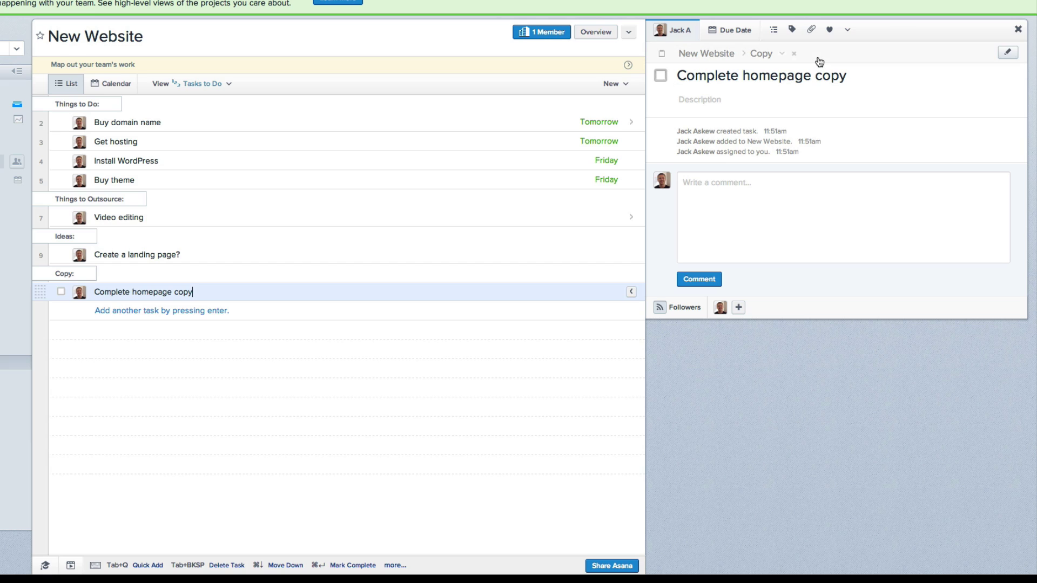
Step: Attach the Google Drive doc Copy for Homepage, found by searching 'copy for'
click(812, 31)
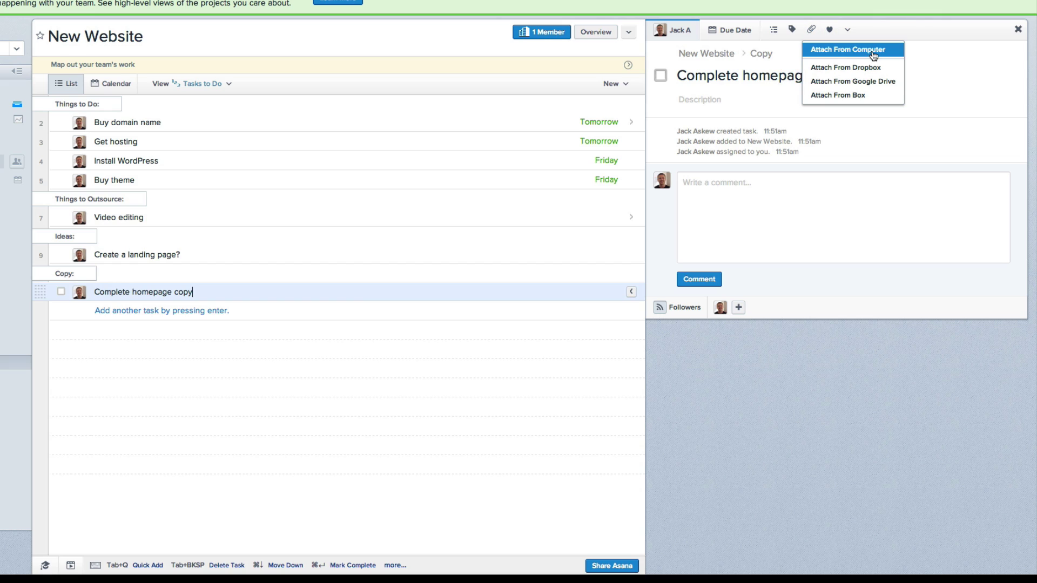
click(871, 82)
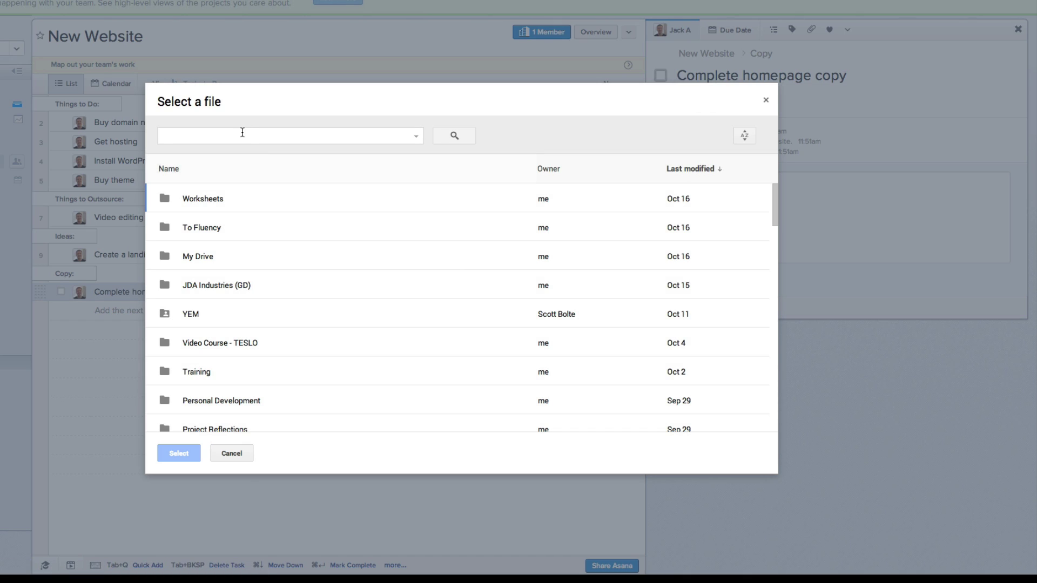
click(243, 133)
text(copy)
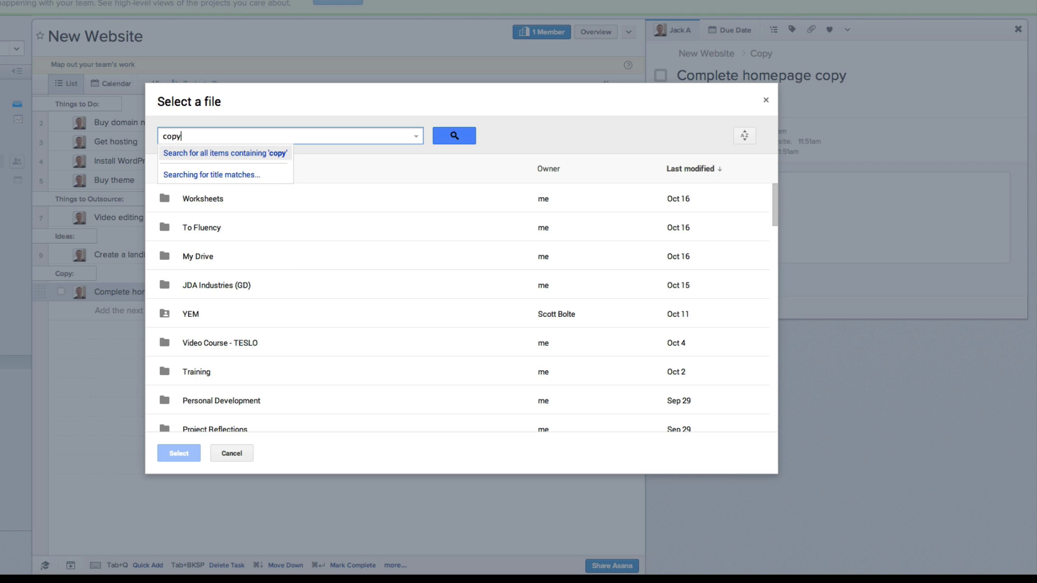
text( for website)
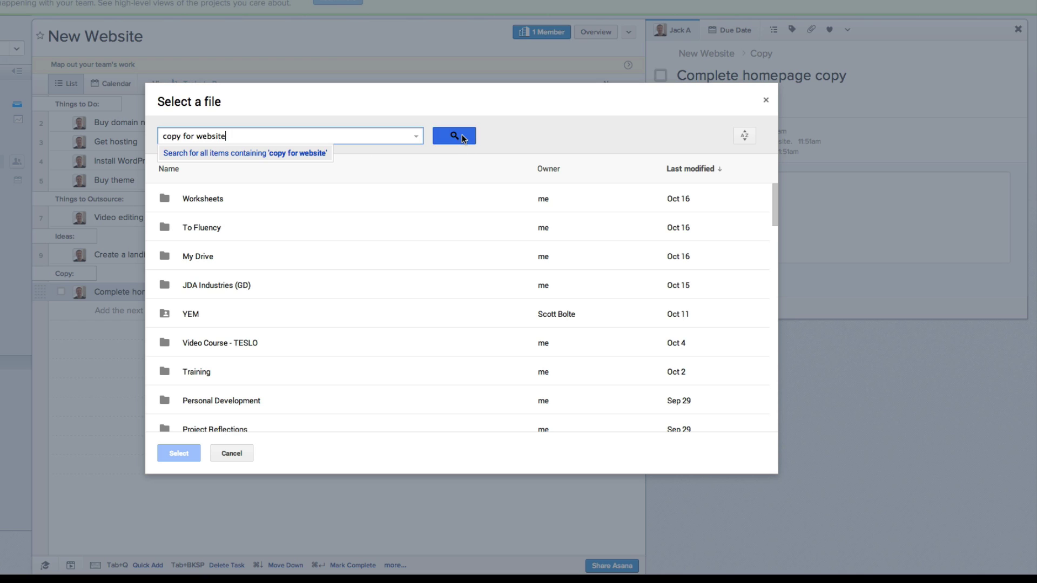
key(BackSpace)
key(BackSpace)
key(BackSpace)
key(BackSpace)
key(BackSpace)
key(BackSpace)
key(BackSpace)
key(BackSpace)
key(BackSpace)
key(BackSpace)
key(BackSpace)
key(BackSpace)
key(BackSpace)
key(BackSpace)
key(BackSpace)
key(BackSpace)
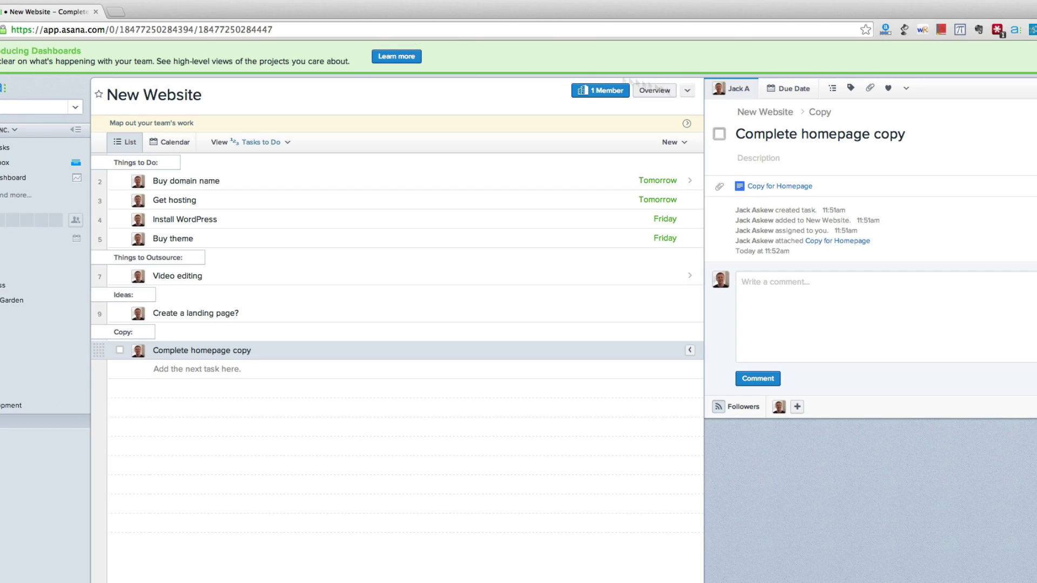
Step: Open the attached Copy for Homepage doc in Google Docs, then go back to Asana
click(781, 187)
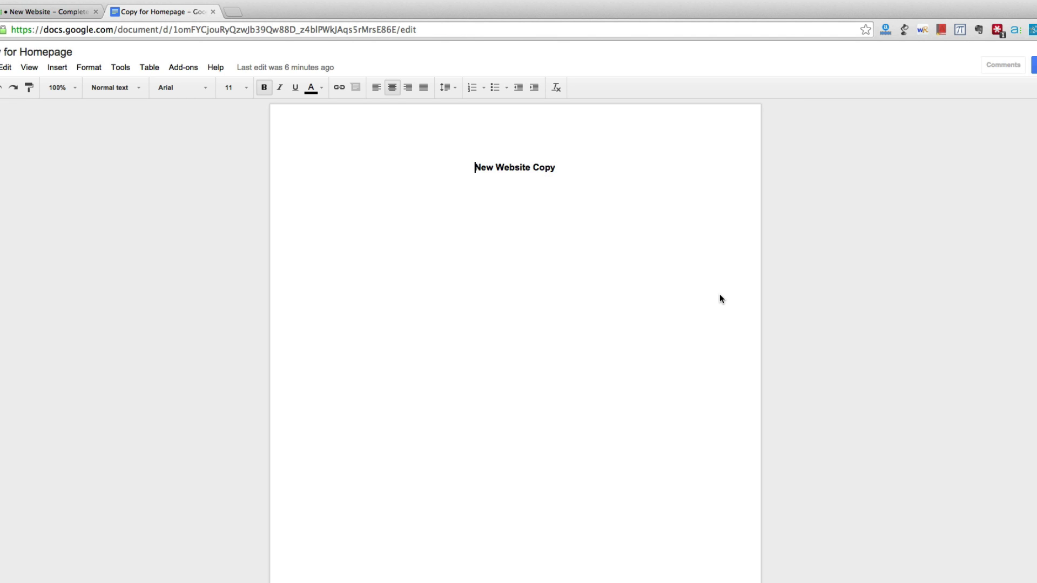
click(77, 12)
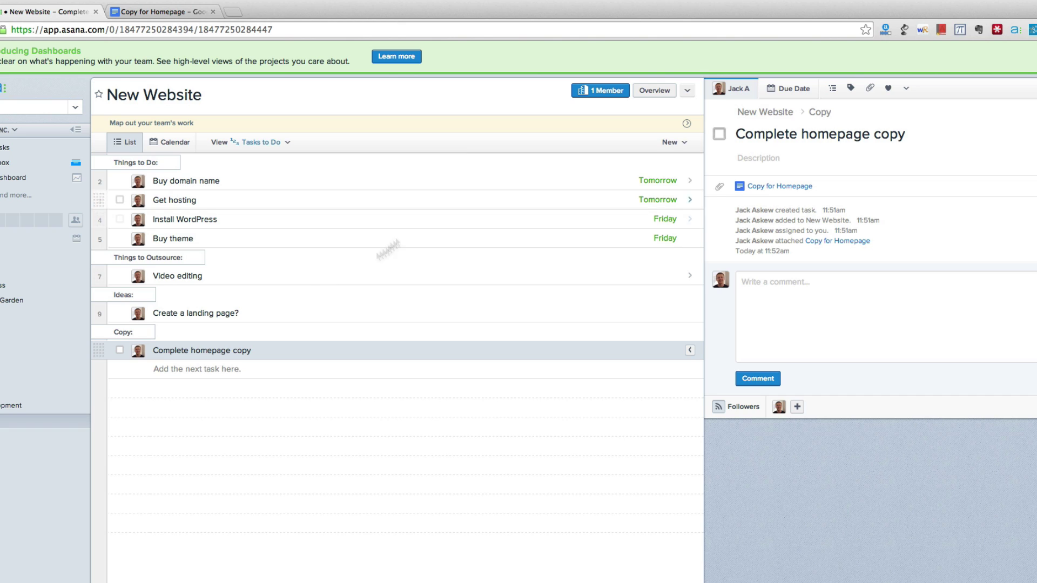
Step: Locate Complete homepage copy in the Copy section and tick it complete
click(303, 275)
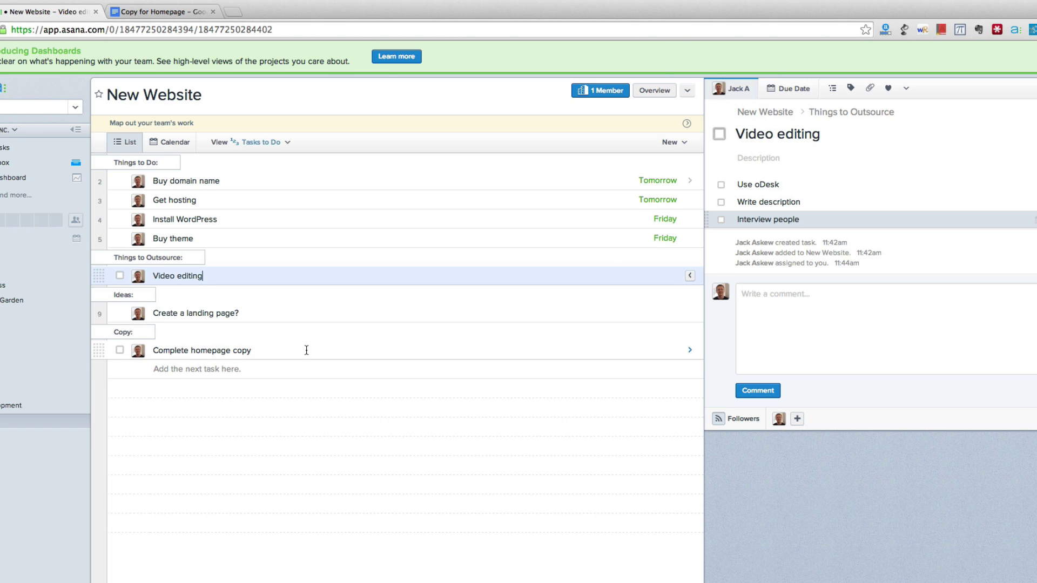
click(145, 332)
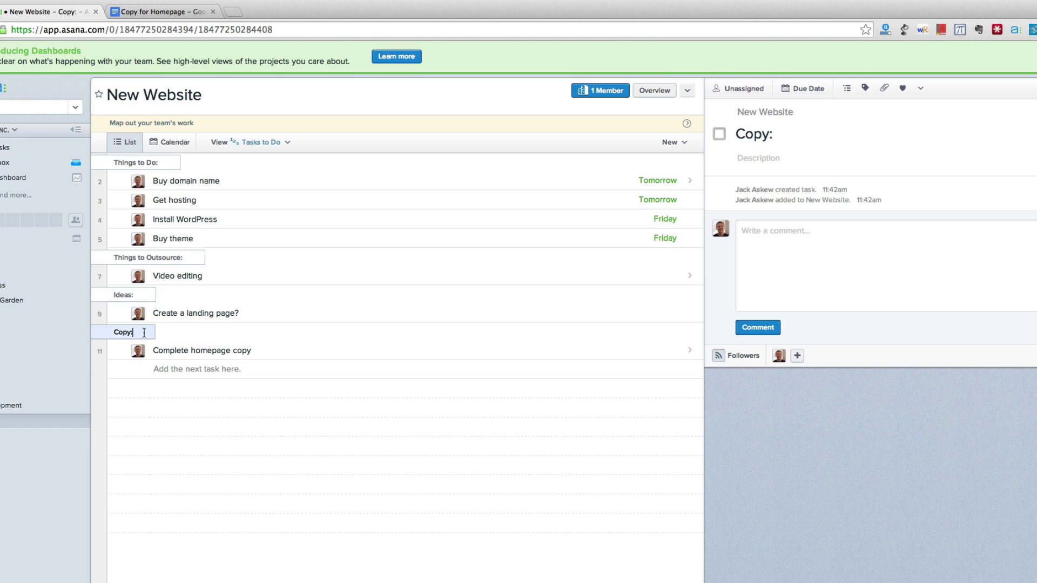
click(274, 350)
click(143, 331)
click(280, 352)
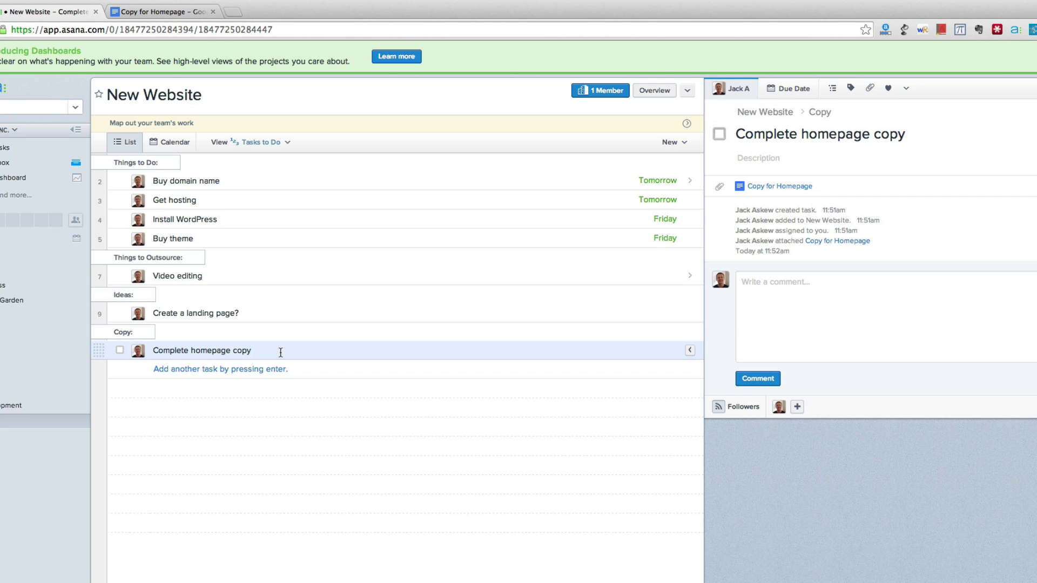
click(120, 352)
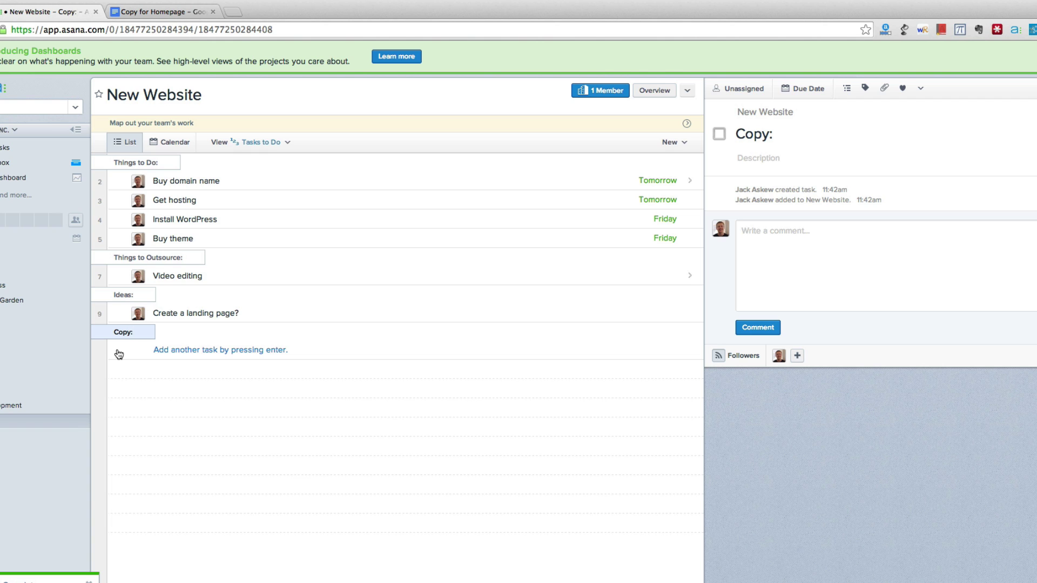
Step: Look over the project options menu's Export choices, then dismiss the menu without choosing anything
click(689, 91)
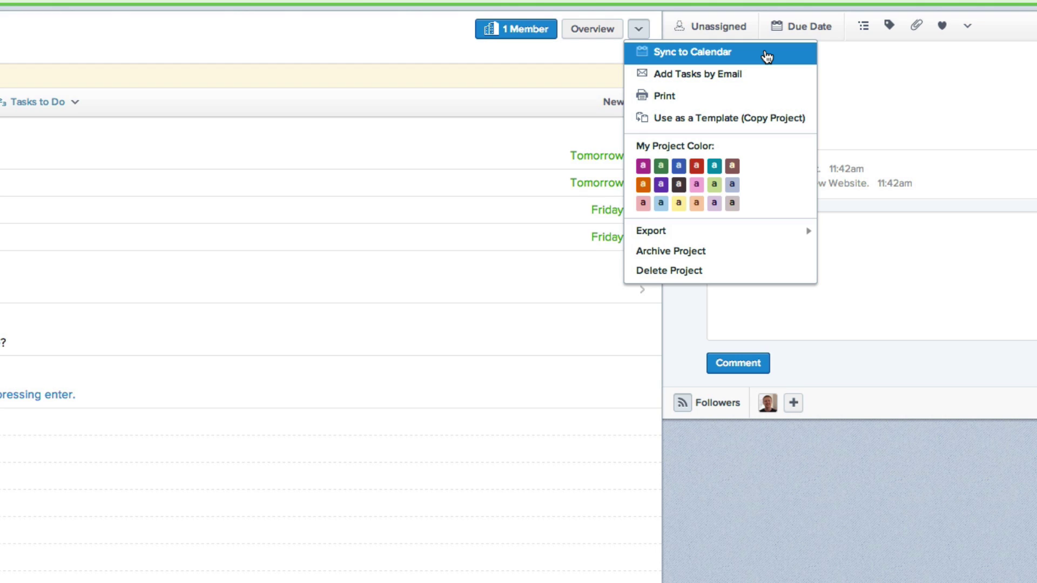
mouse_move(657, 231)
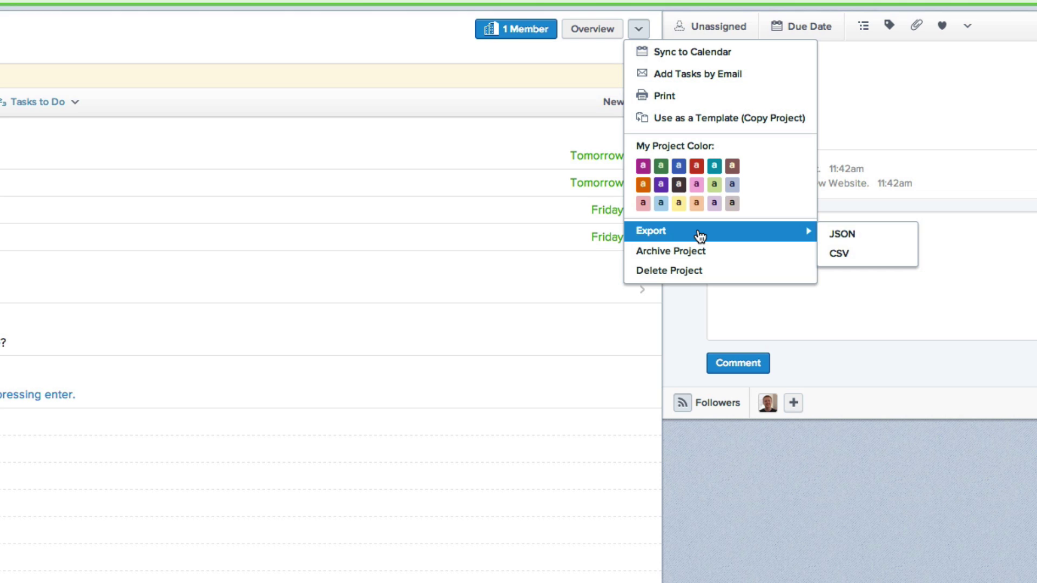
click(749, 485)
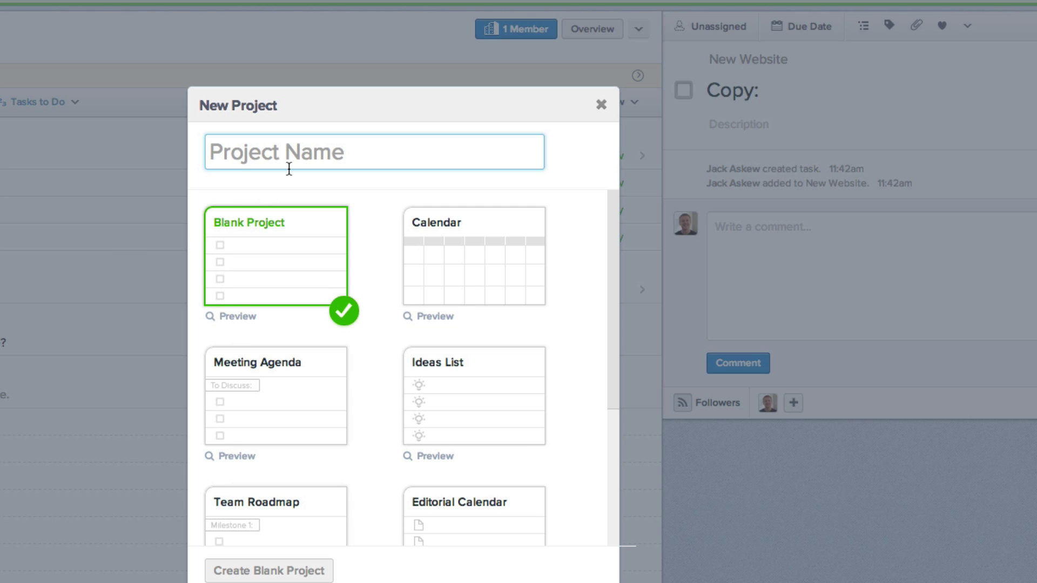
Step: Create a blank project named 'Student One'
text(Studen)
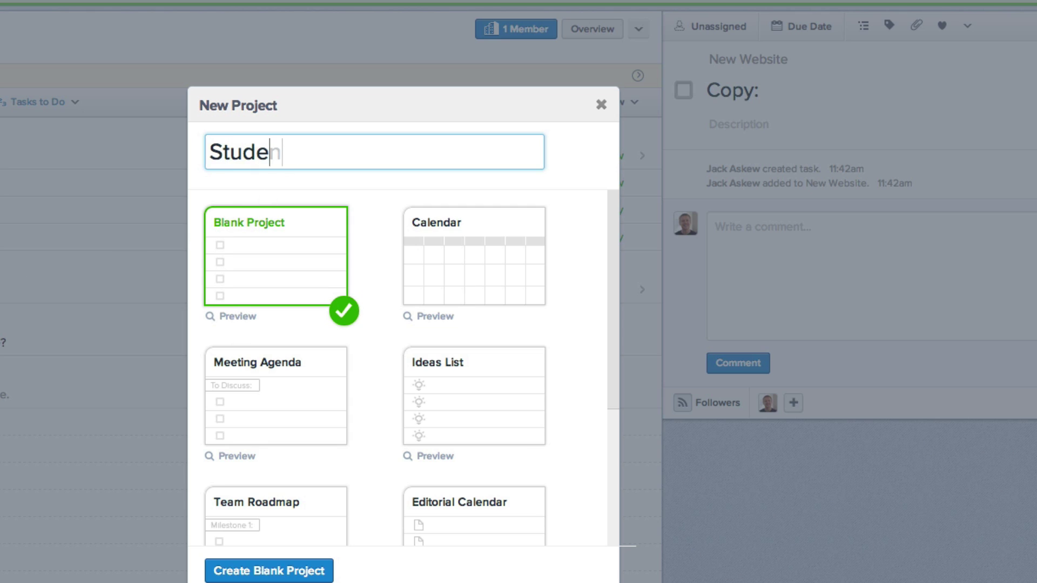
text(t One)
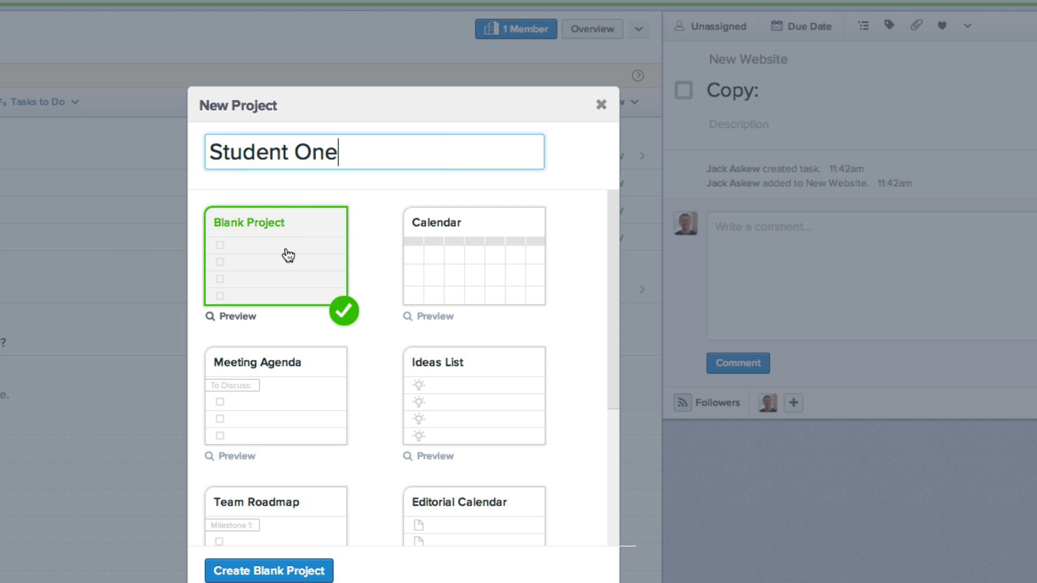
click(285, 257)
click(280, 571)
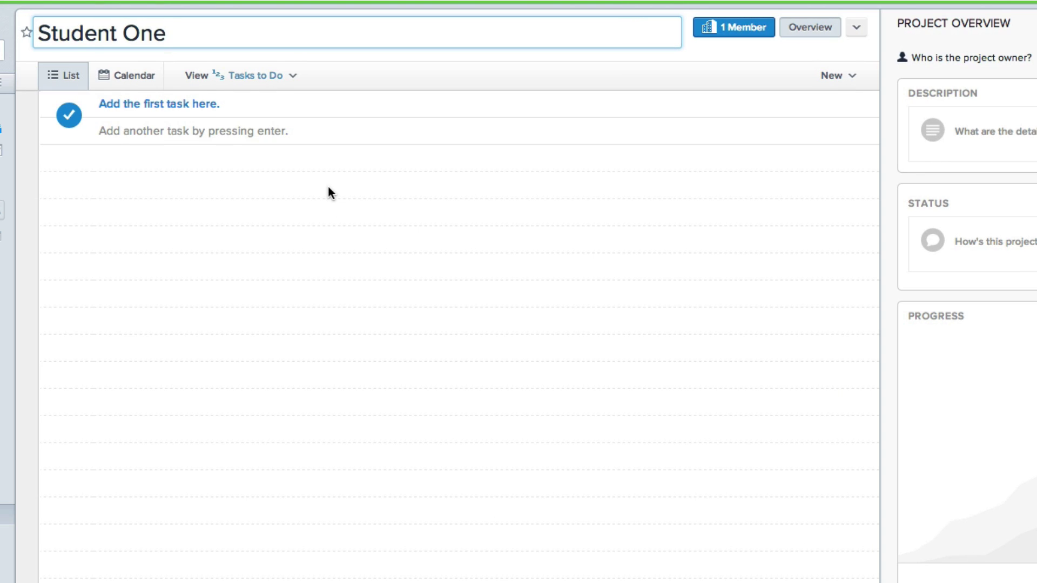
Step: Add the task 'Read this article' and enter the student's e-mail as its assignee
click(198, 105)
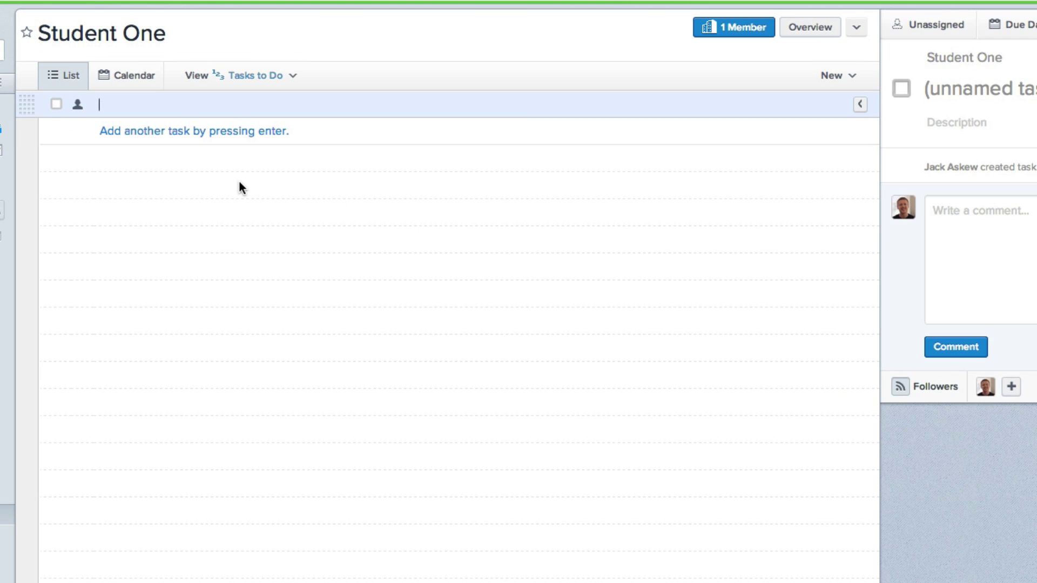
text(Read this article)
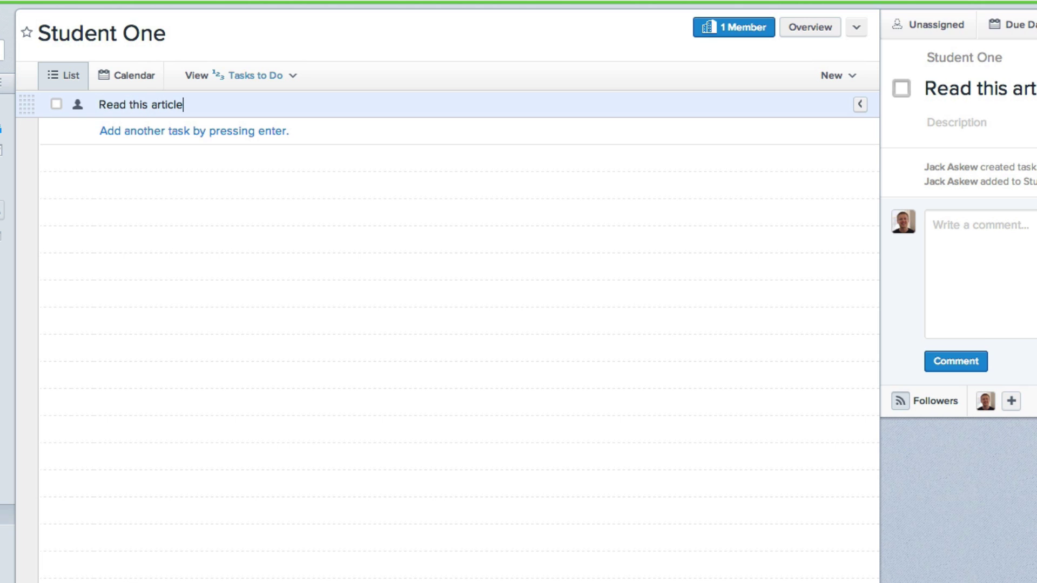
click(78, 104)
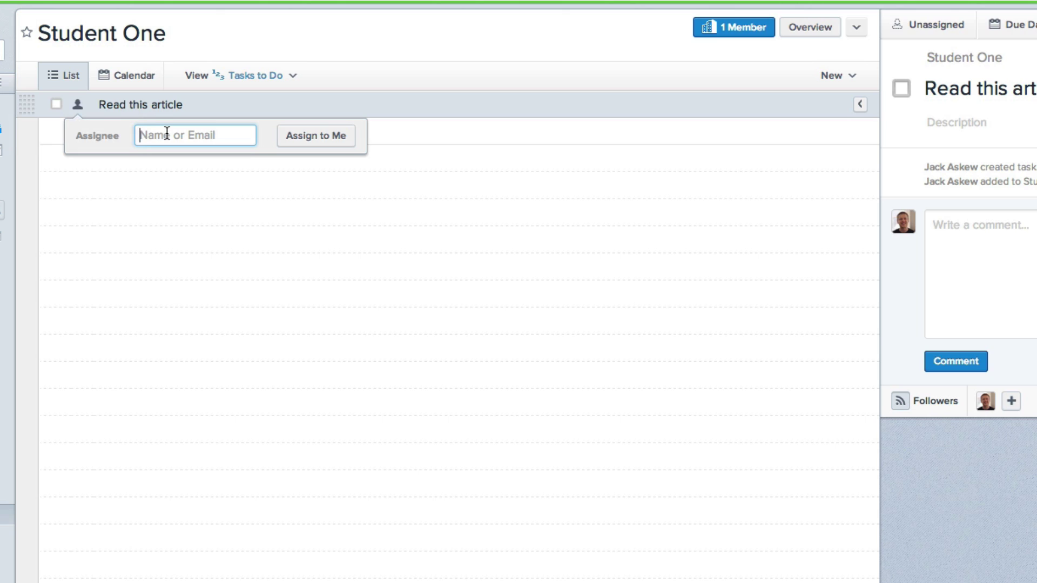
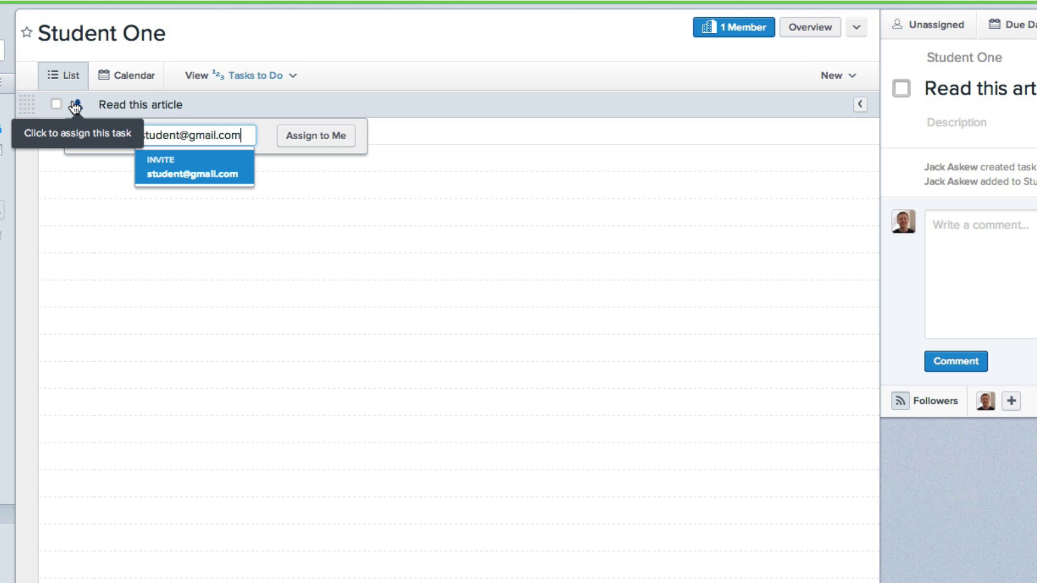
Step: Write the comment 'Great work, but could you write more..' on the Read this article task
click(1035, 250)
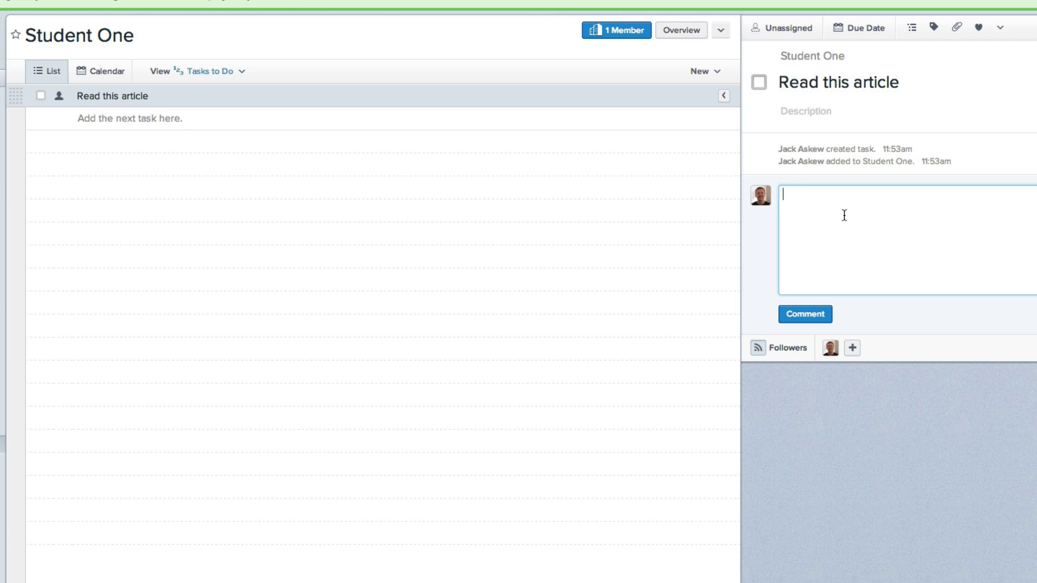
text(Great work, but could you write more..)
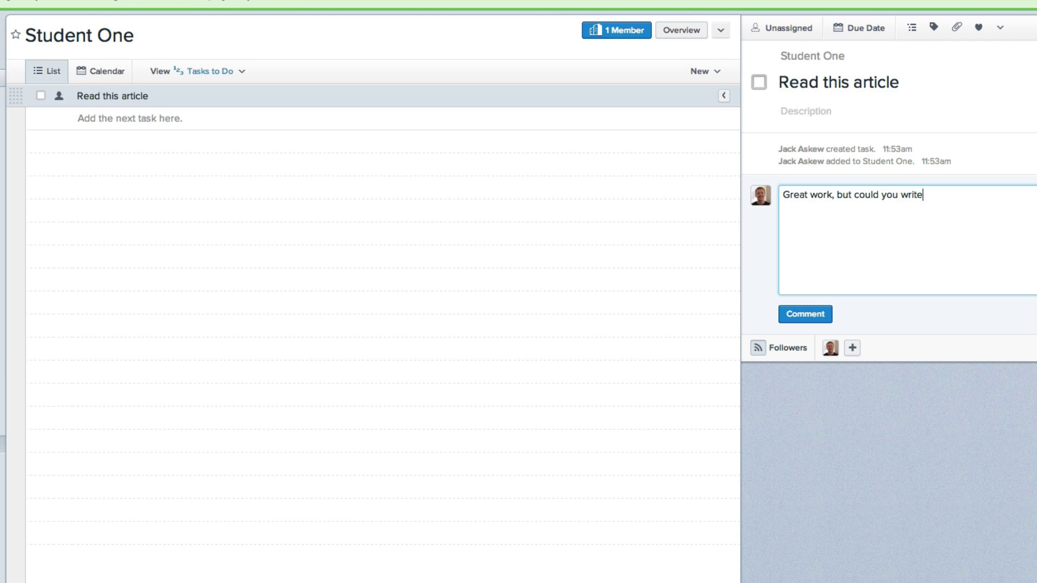